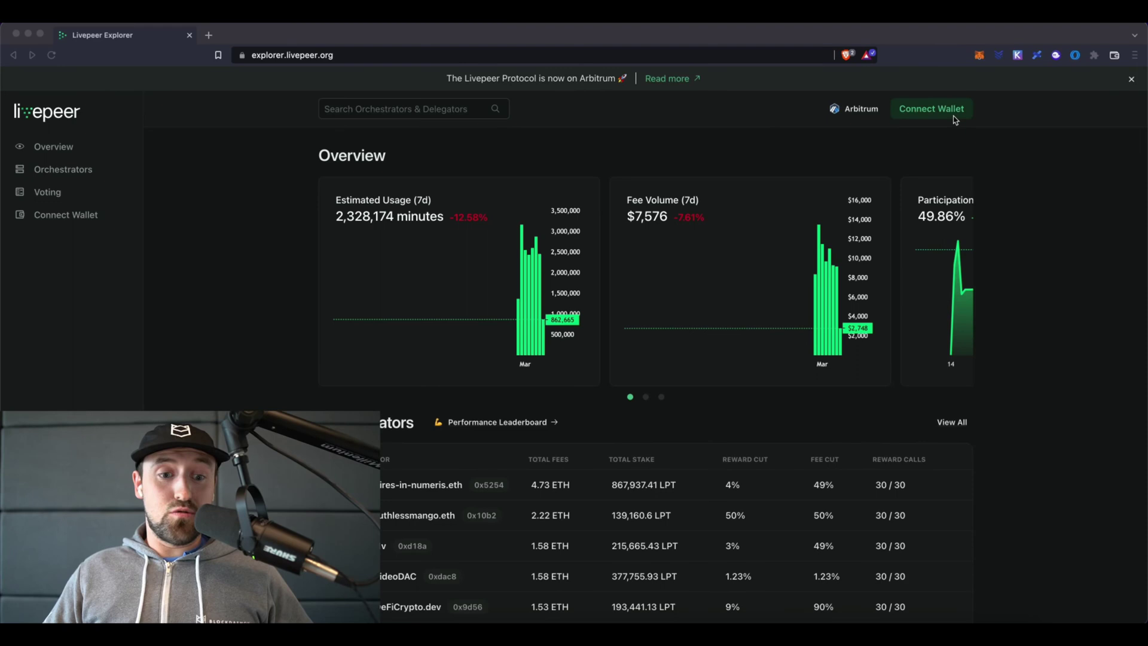
# - Return to Livepeer Explorer and bring up its Connect To A Wallet dialog
pyautogui.click(955, 119)
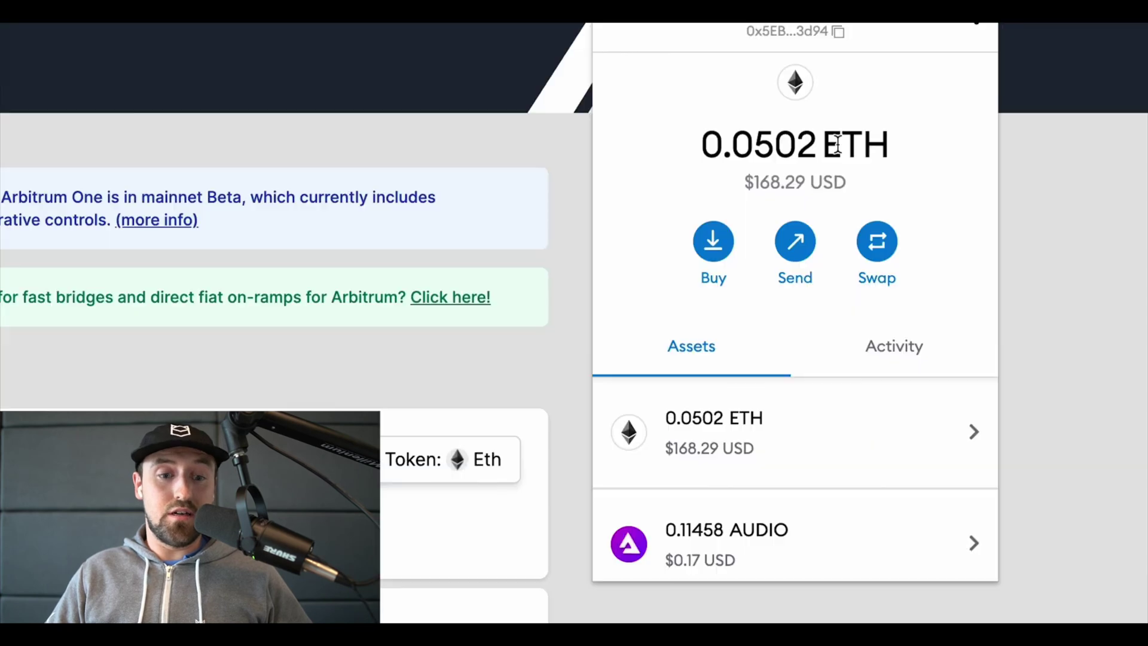
pyautogui.scroll(-5, 851, 124)
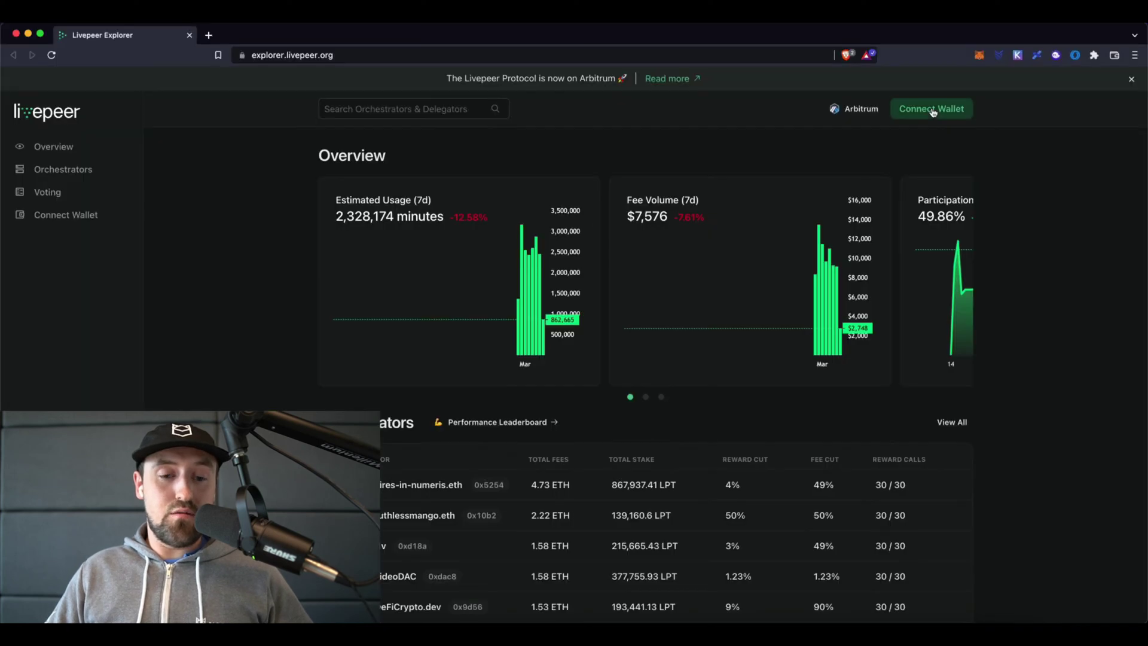
pyautogui.click(934, 110)
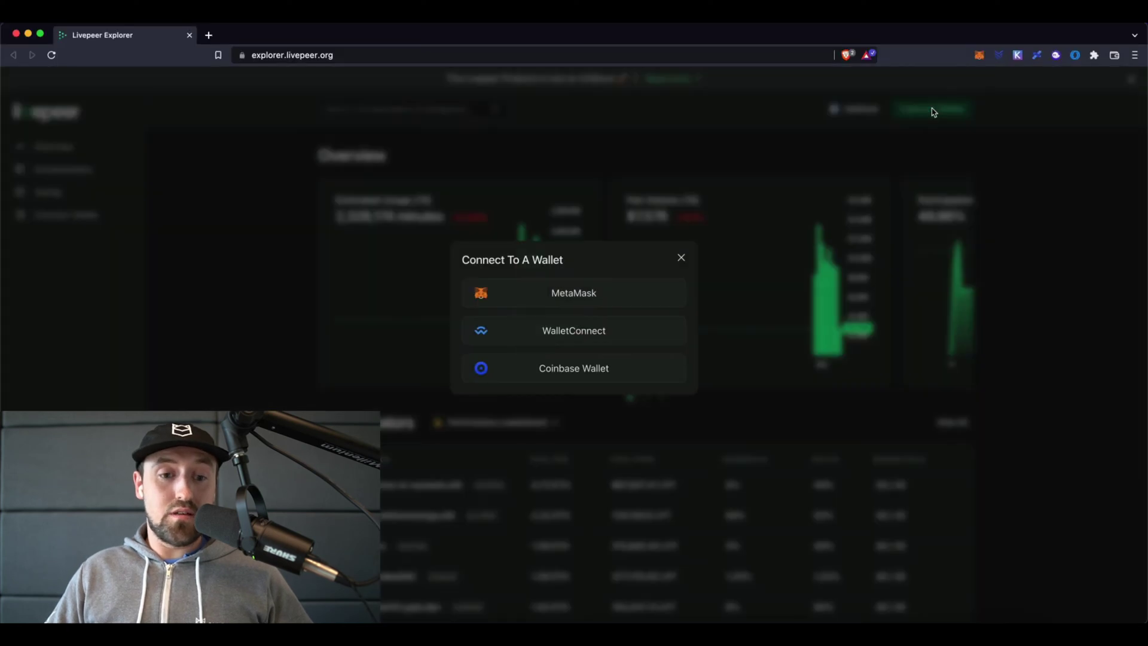
# - Choose MetaMask and approve connecting Account 1 to Livepeer Explorer
pyautogui.click(566, 297)
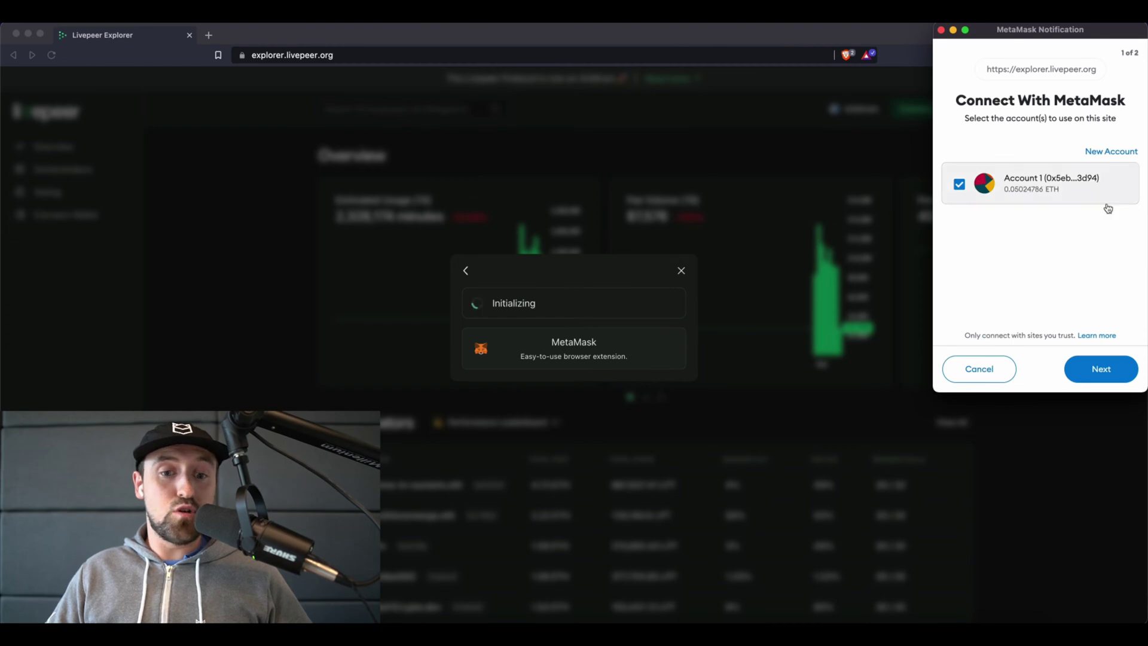
pyautogui.click(1100, 369)
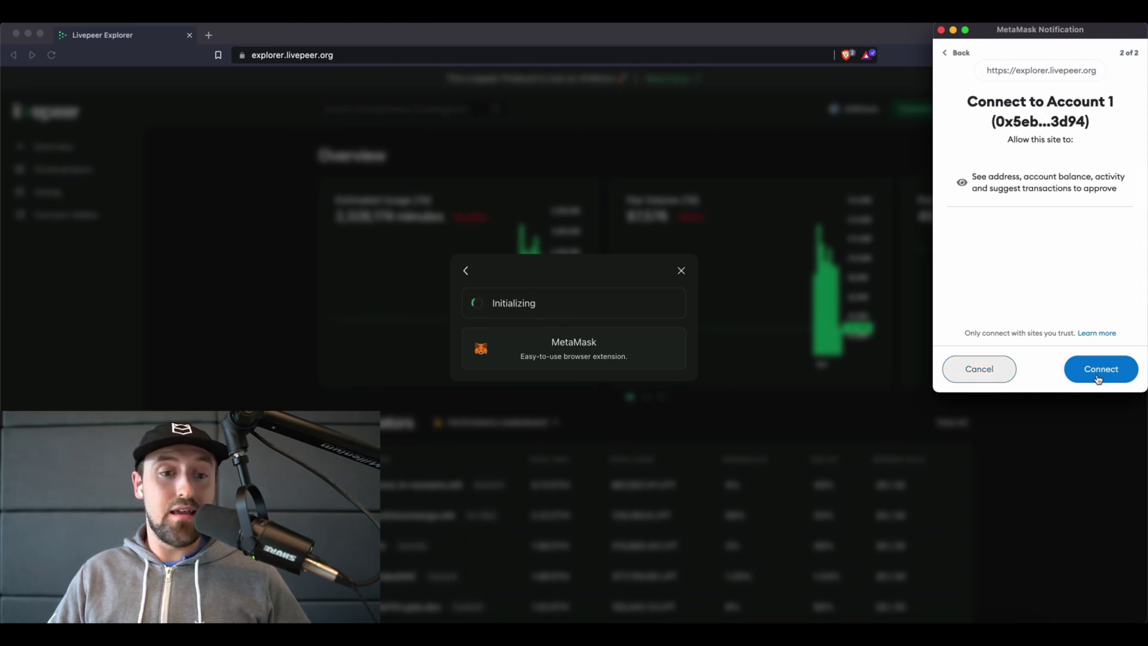
pyautogui.click(1098, 377)
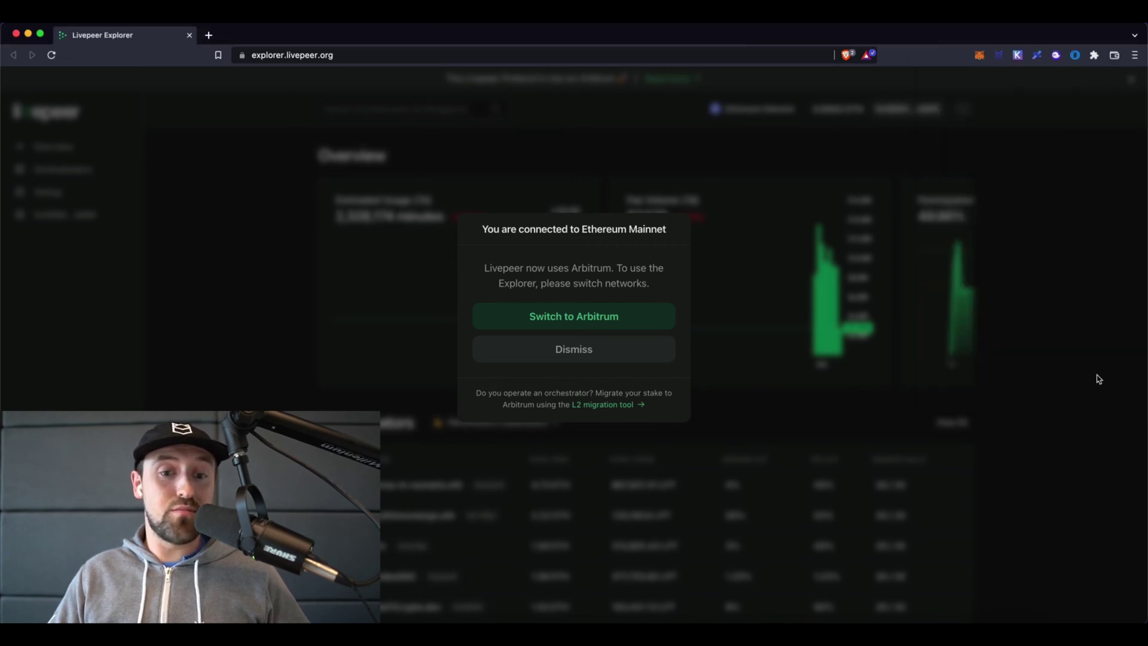
# - Approve adding the Arbitrum network in MetaMask and switch the explorer's wallet onto it
pyautogui.click(592, 322)
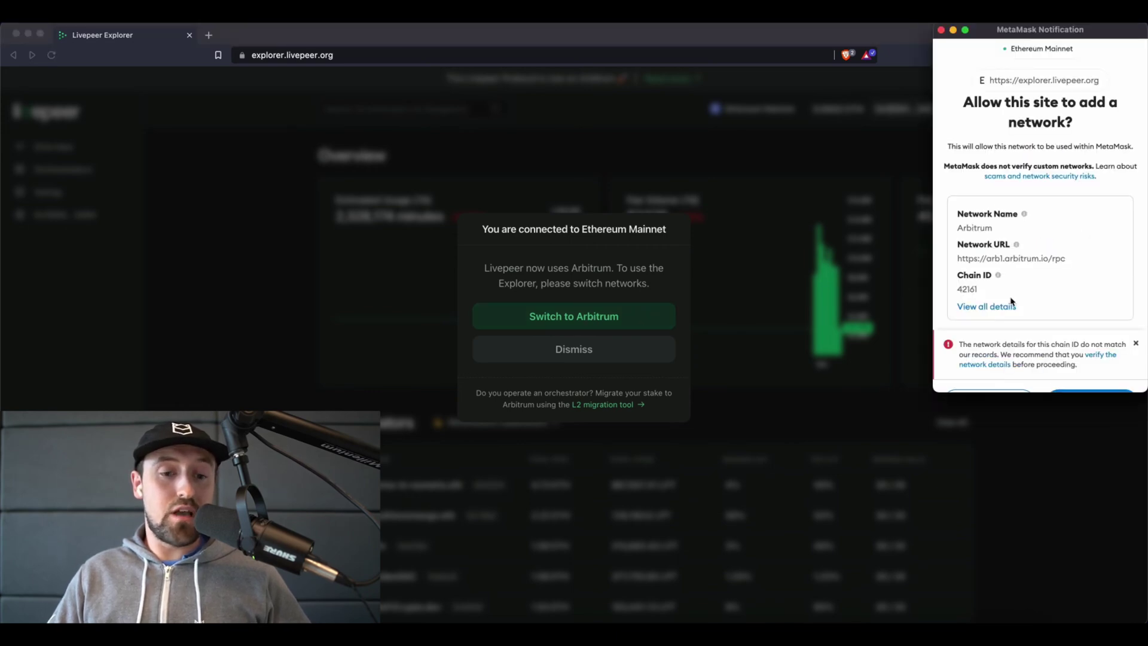
pyautogui.scroll(-2, 1012, 302)
pyautogui.click(1079, 371)
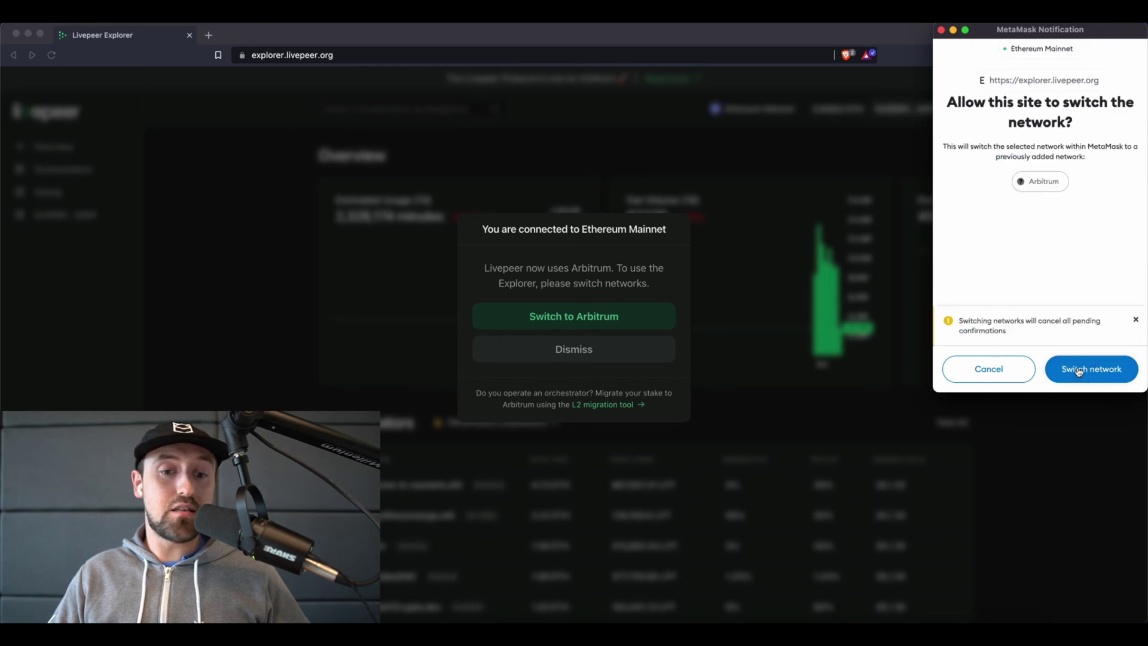
pyautogui.click(1079, 369)
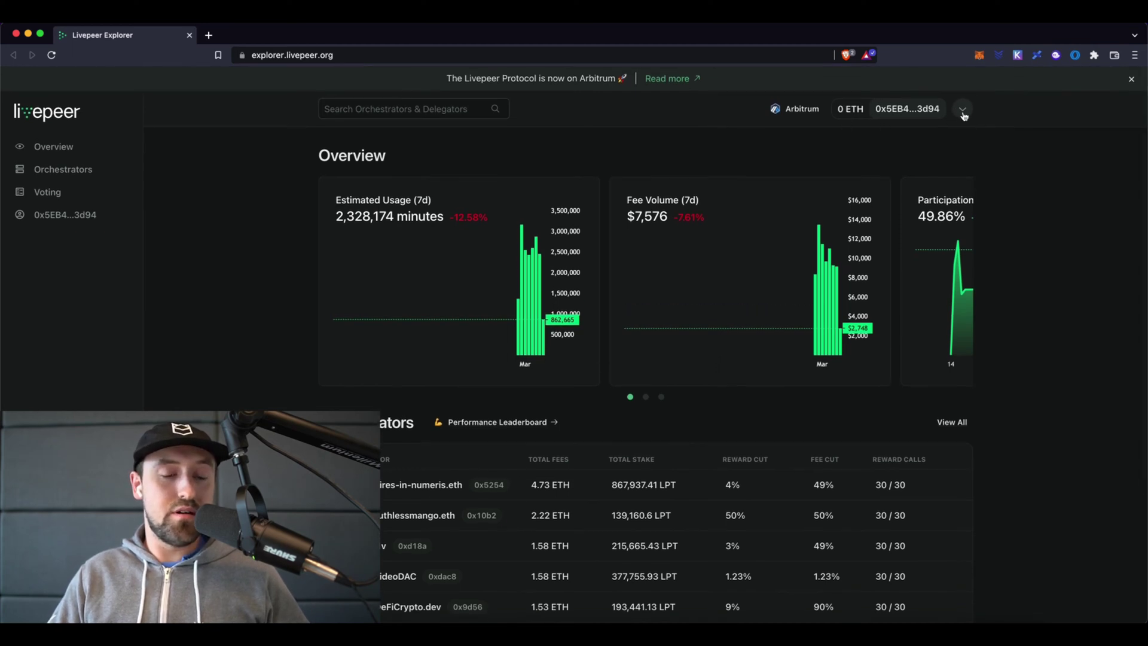
# - Open the Delegating orchestrators view and confirm MetaMask's Arbitrum Assets and Activity show 0 ETH
pyautogui.click(962, 111)
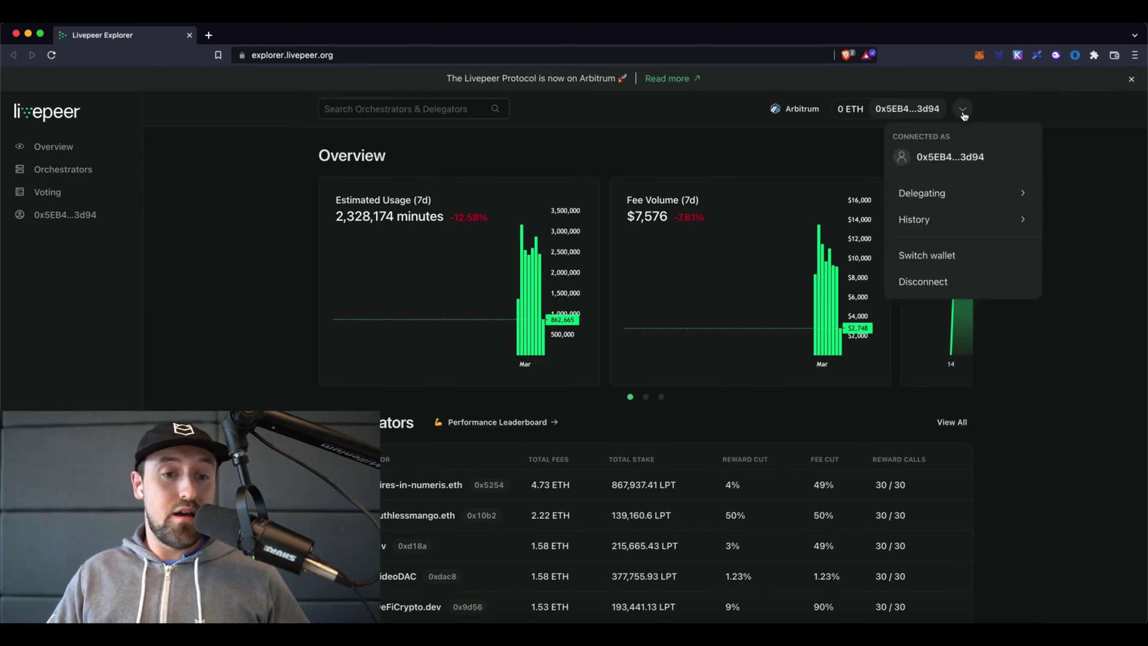
pyautogui.click(969, 195)
pyautogui.click(979, 55)
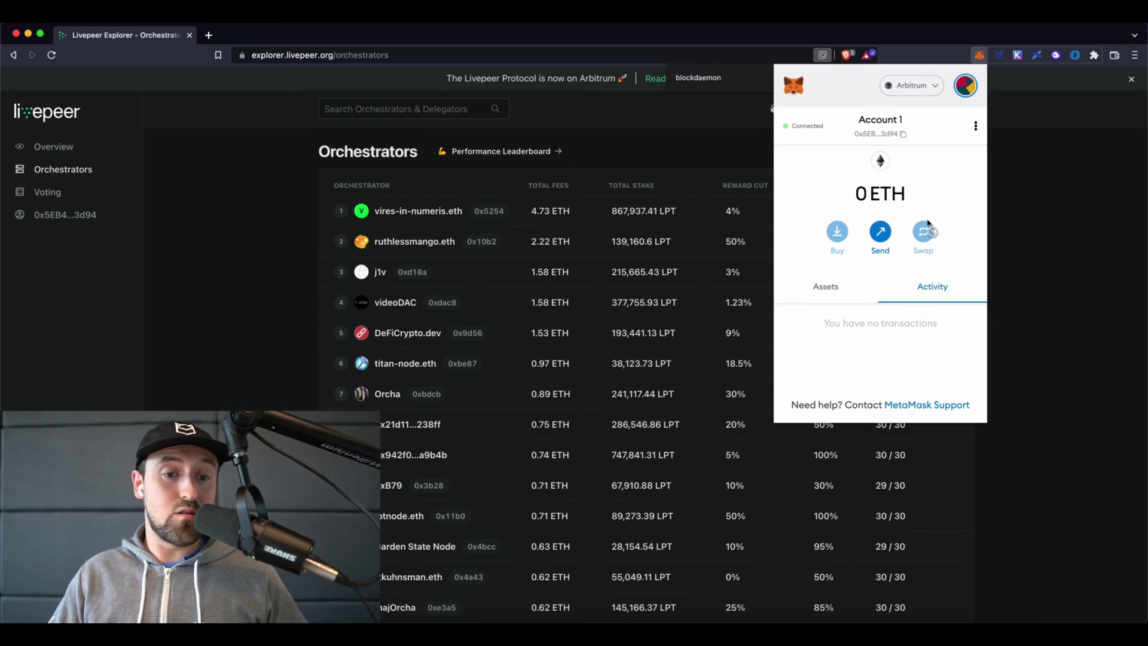
pyautogui.click(822, 290)
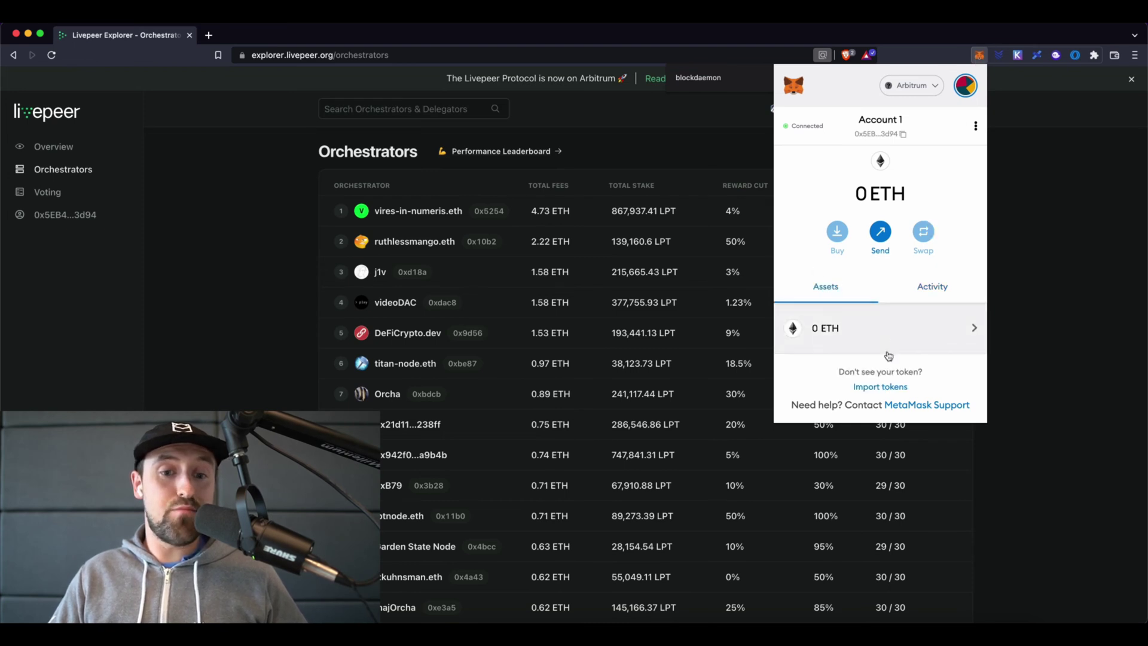
pyautogui.click(943, 289)
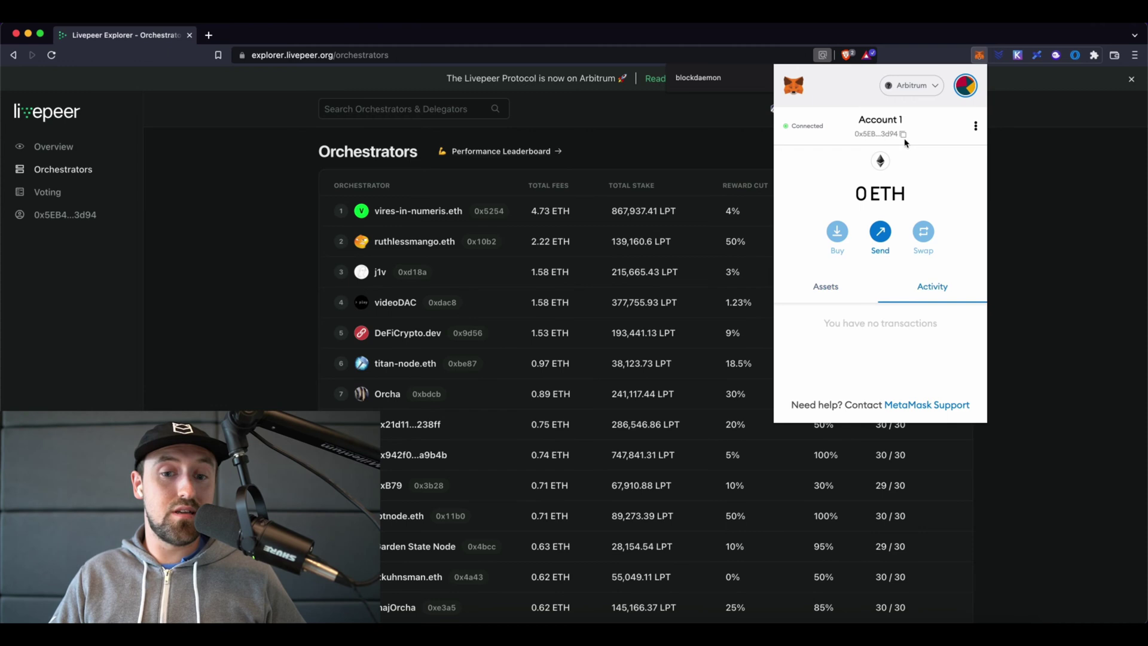
pyautogui.click(260, 286)
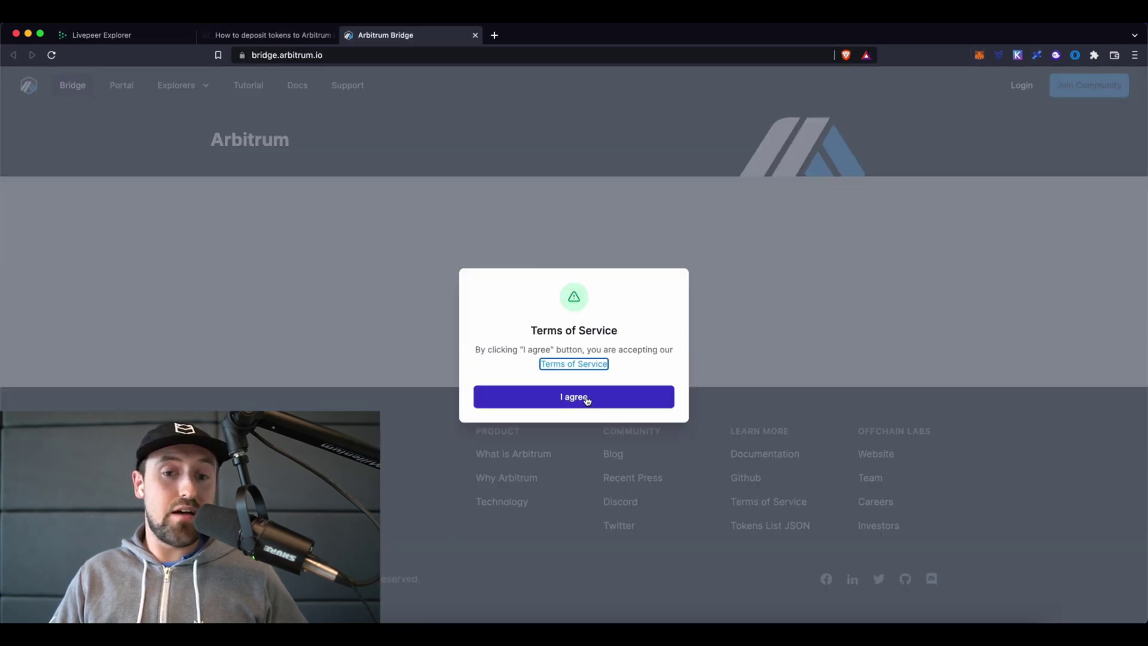
# - Open Arbitrum Bridge, connect MetaMask Account 1, and reverse it to deposit from Layer 1
pyautogui.click(579, 397)
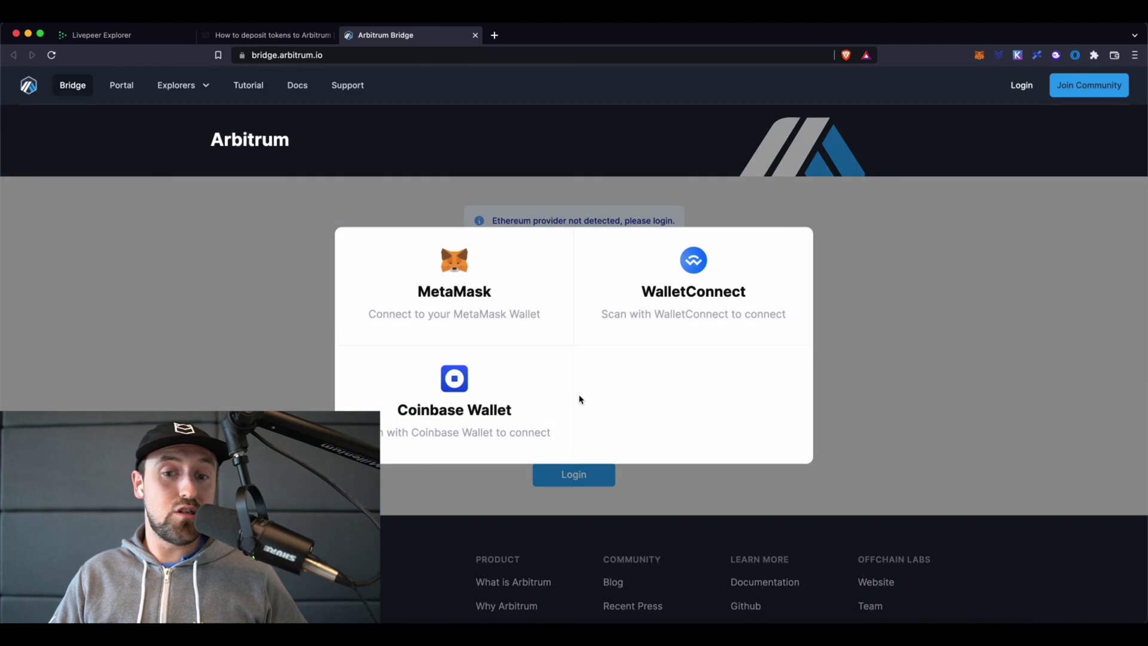
pyautogui.click(403, 254)
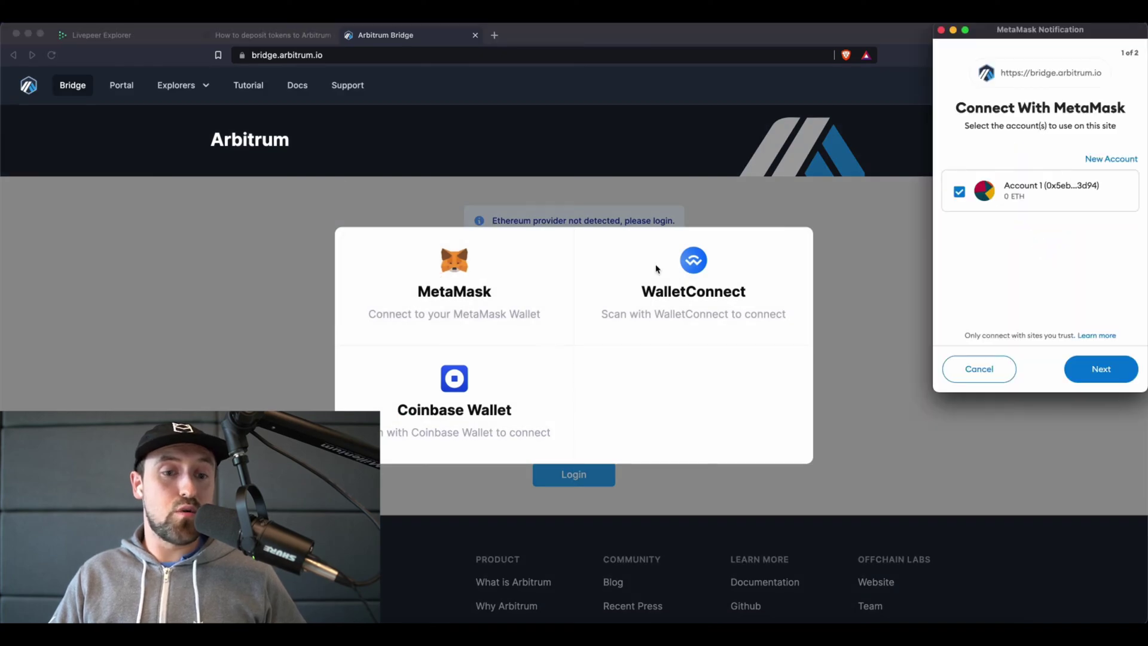
pyautogui.click(1121, 372)
pyautogui.click(1122, 372)
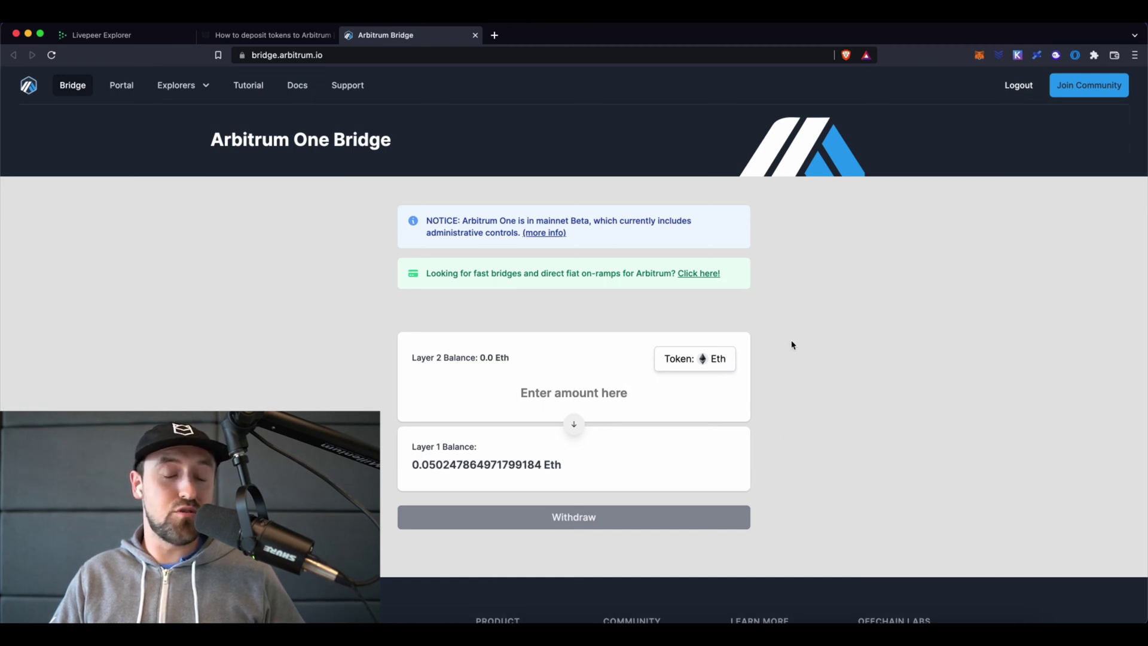
pyautogui.click(574, 424)
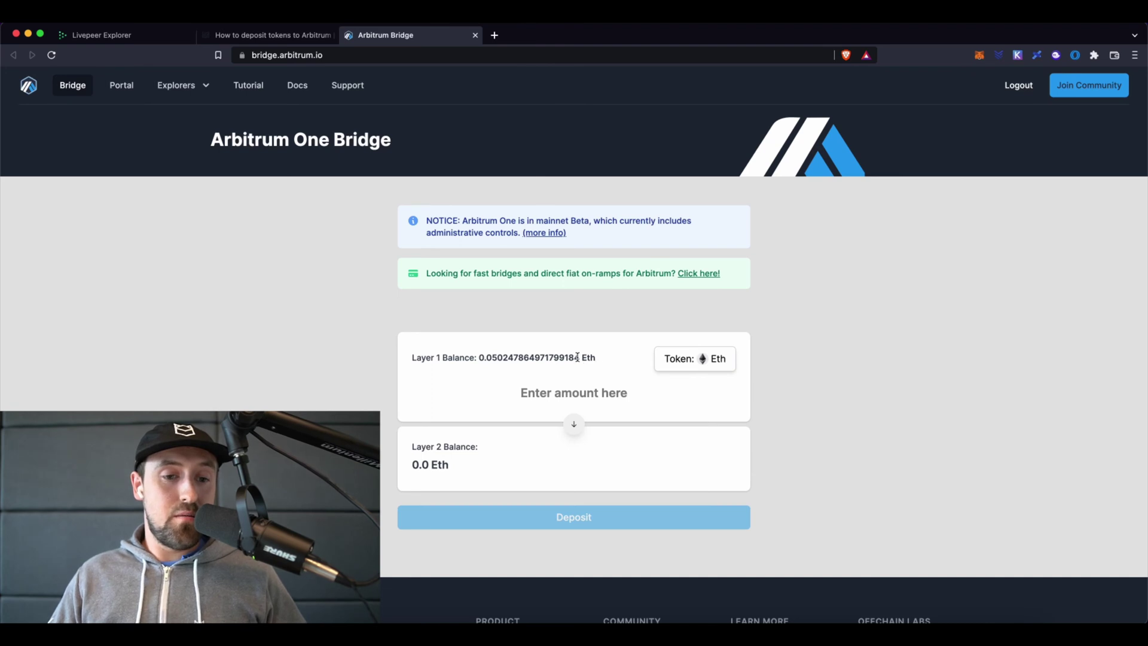
# - Search and import LPT as the bridge token, showing 1.65769518 LPT on Layer 1
pyautogui.moveTo(578, 357); pyautogui.dragTo(480, 357)
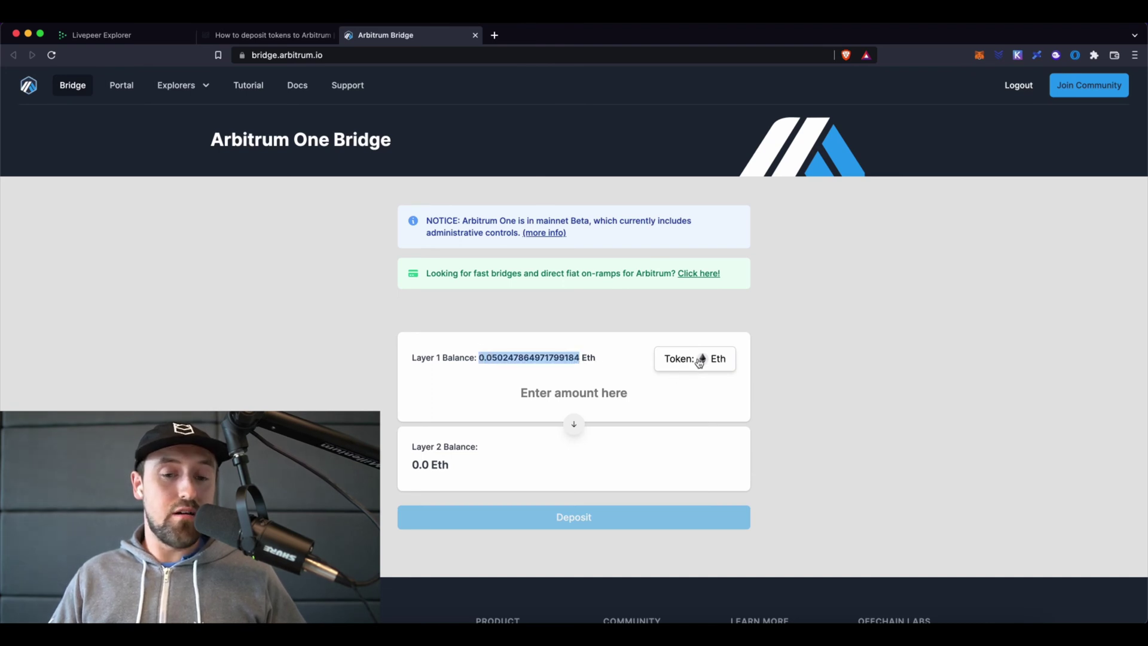
pyautogui.click(616, 392)
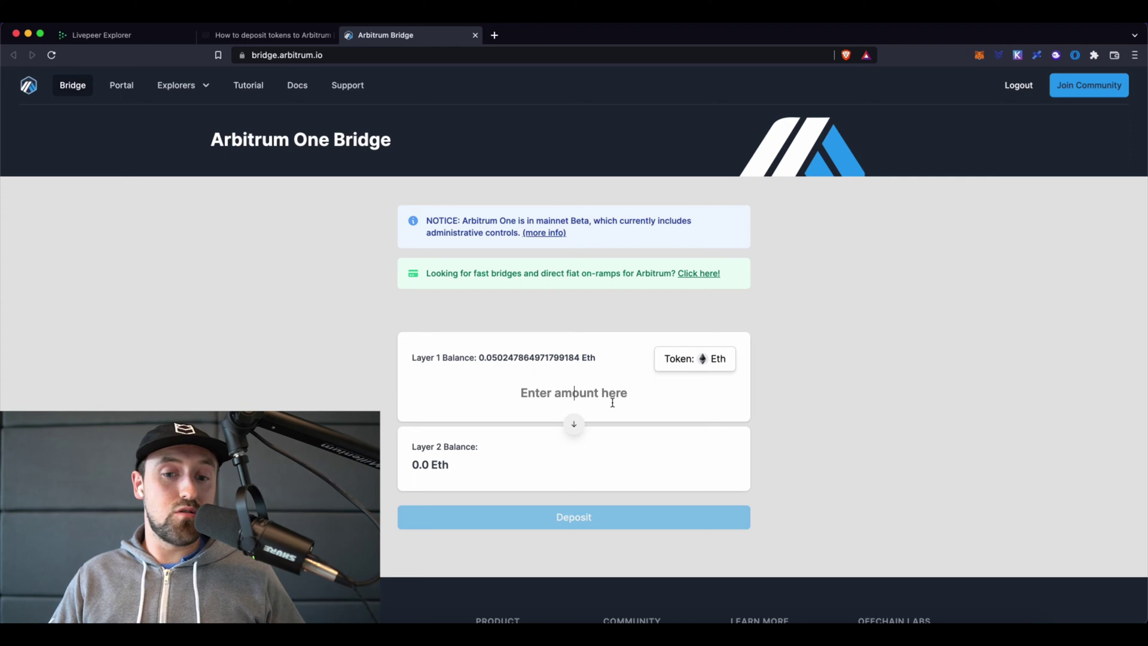
pyautogui.click(702, 369)
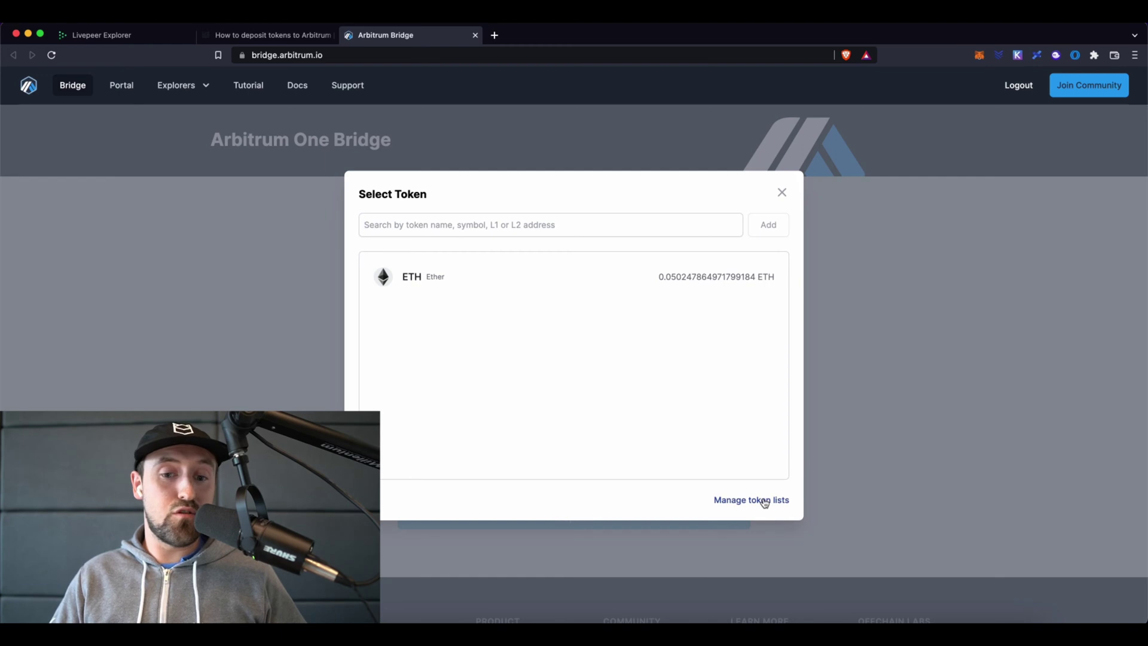
pyautogui.write('LPT')
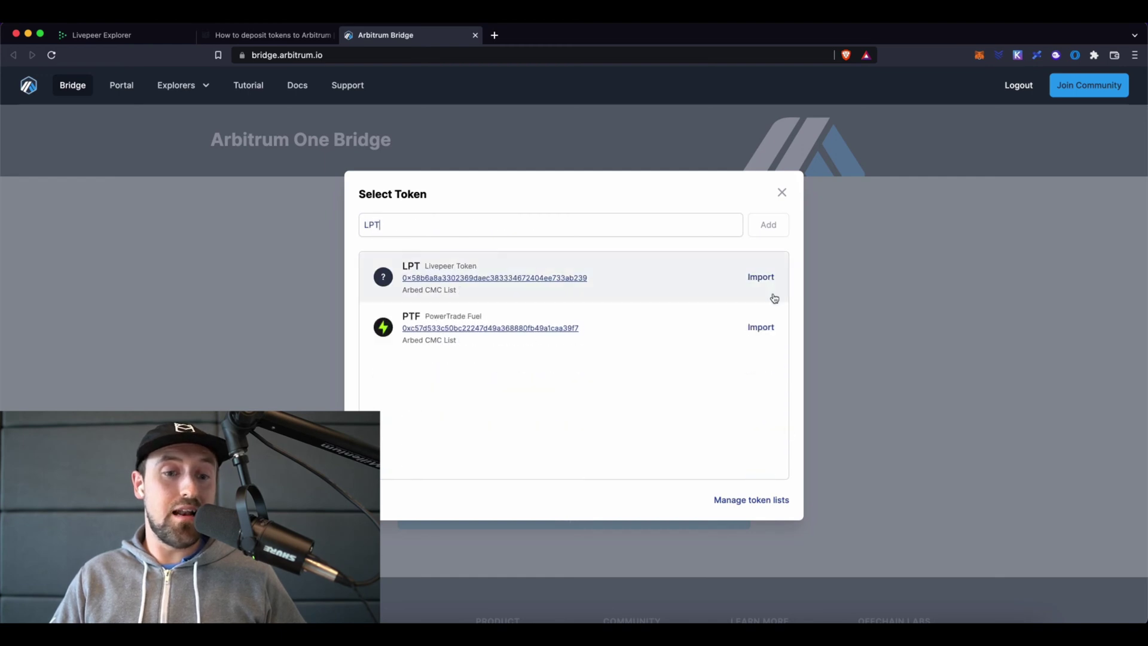
pyautogui.click(764, 279)
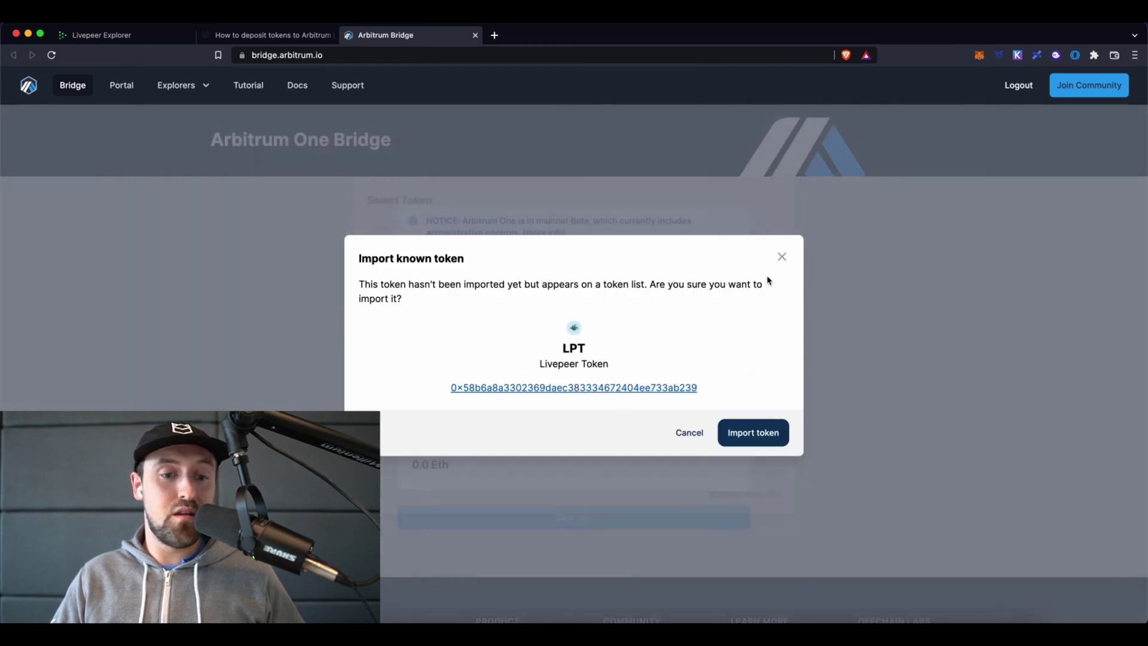
pyautogui.click(759, 439)
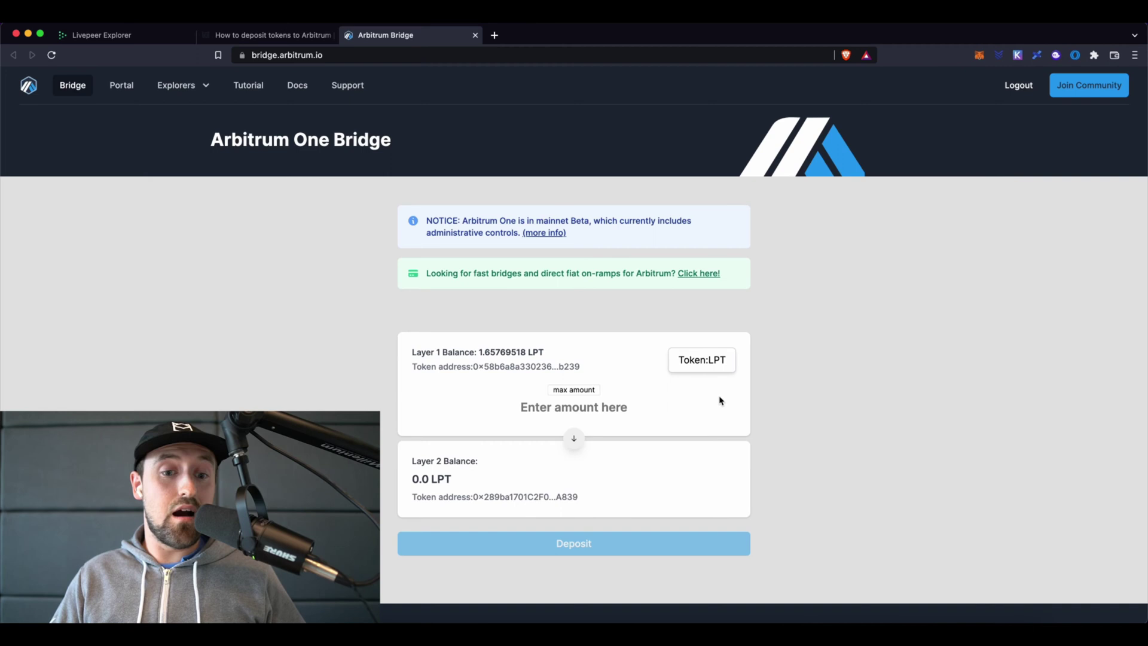
# - Enter the maximum 1.65769518 LPT and confirm MOVE FUNDS TO ARBITRUM in the warning dialog
pyautogui.click(585, 396)
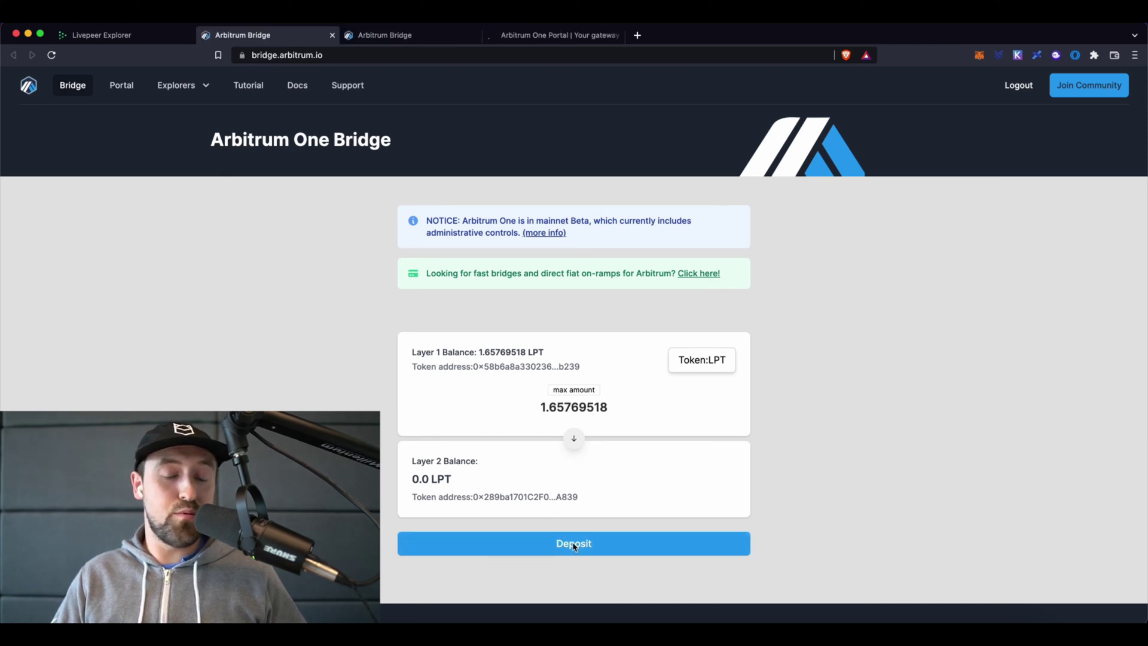
pyautogui.click(573, 544)
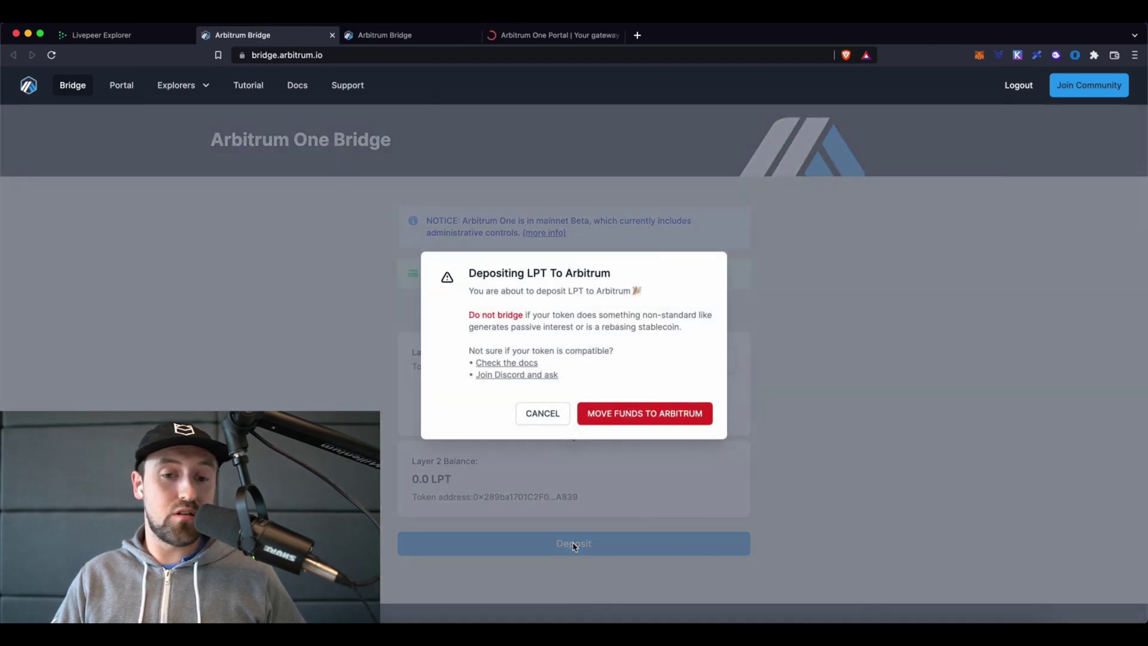
pyautogui.click(651, 418)
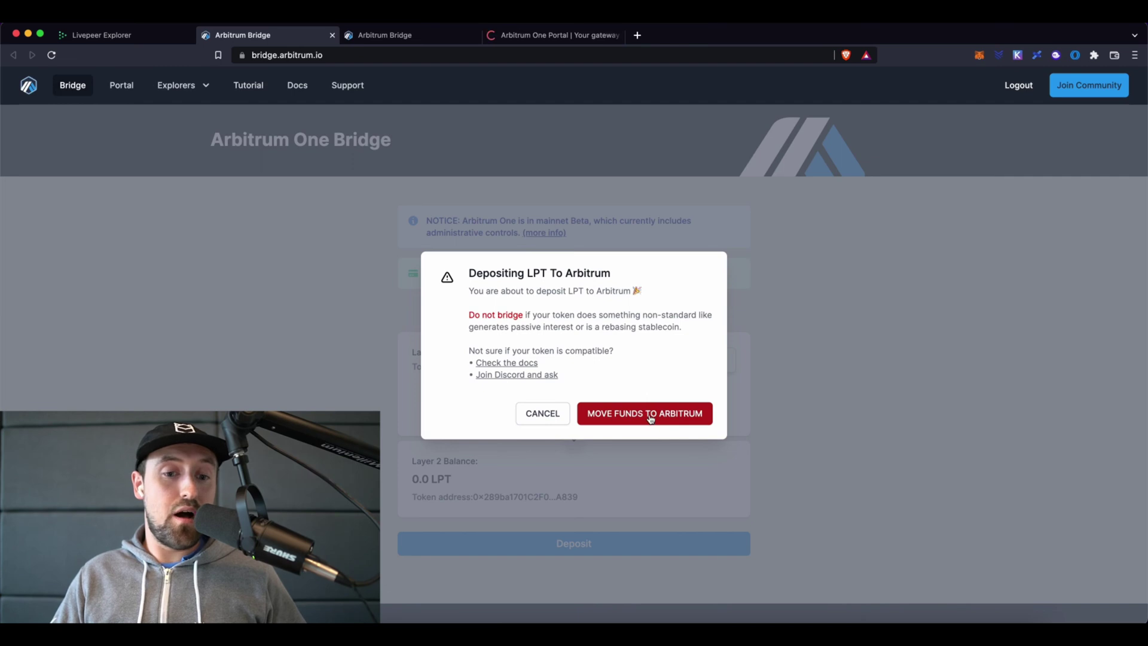
pyautogui.click(649, 420)
pyautogui.click(651, 418)
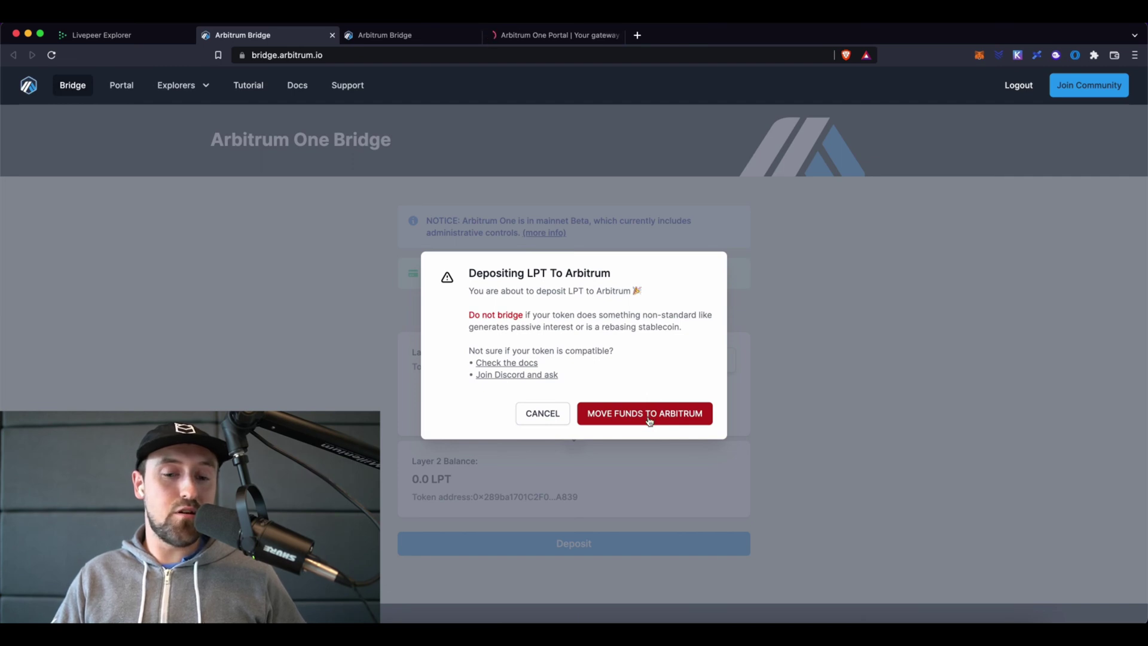
pyautogui.click(651, 419)
pyautogui.click(649, 419)
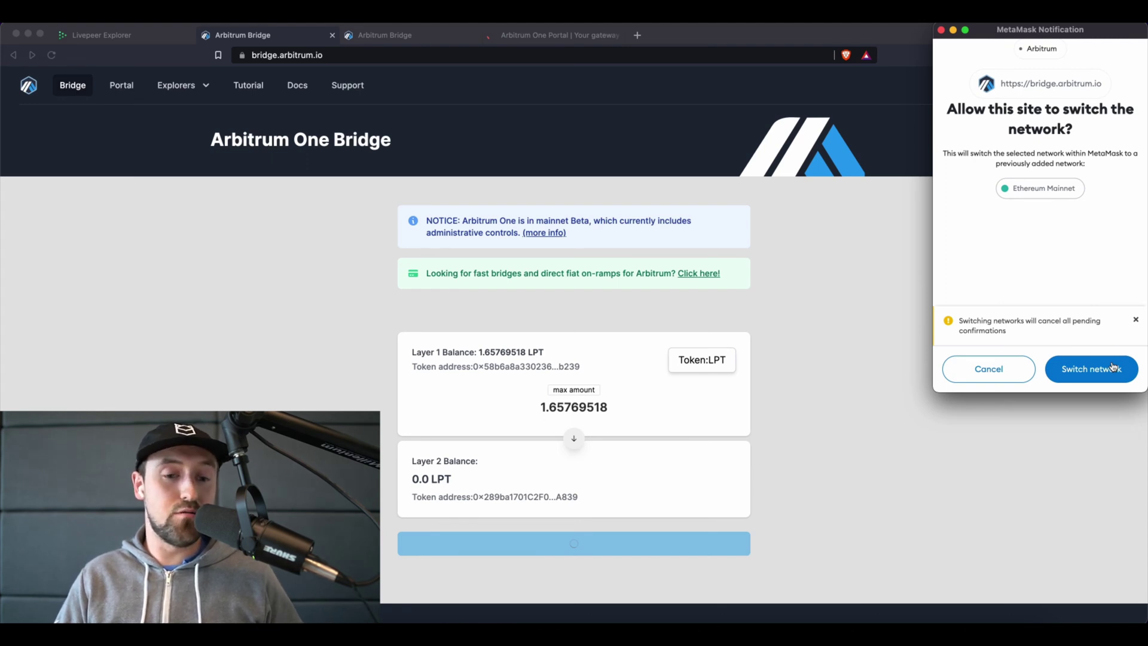
# - Switch MetaMask to Ethereum Mainnet and confirm the bridge's LPT spending permission
pyautogui.click(1112, 368)
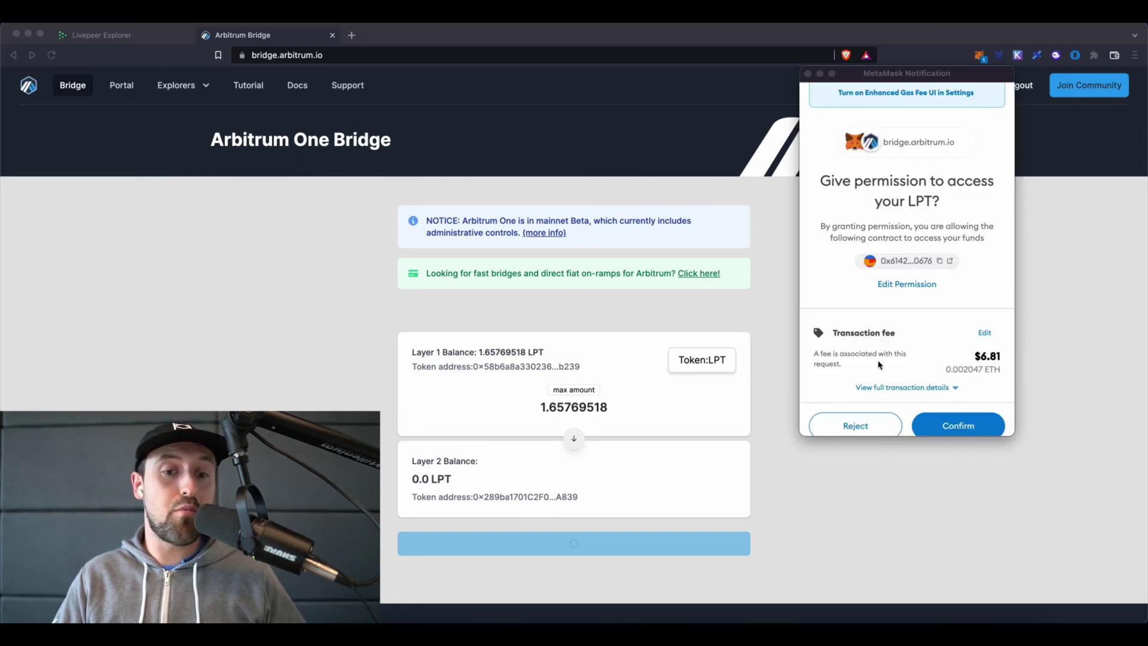
pyautogui.click(879, 364)
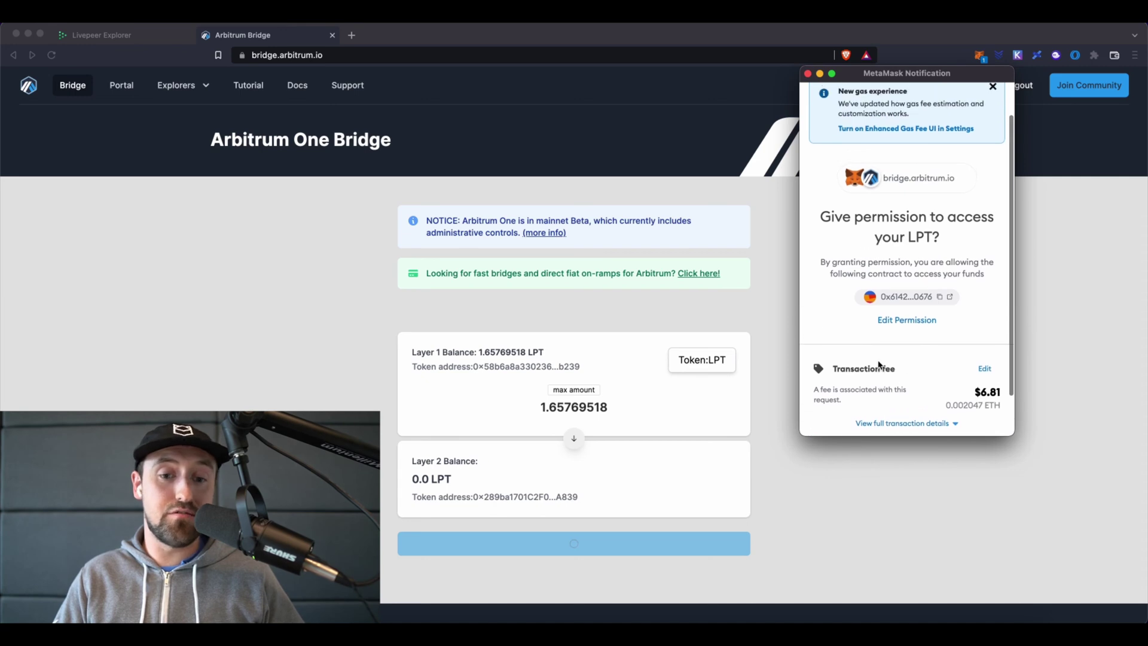
pyautogui.scroll(-3, 879, 364)
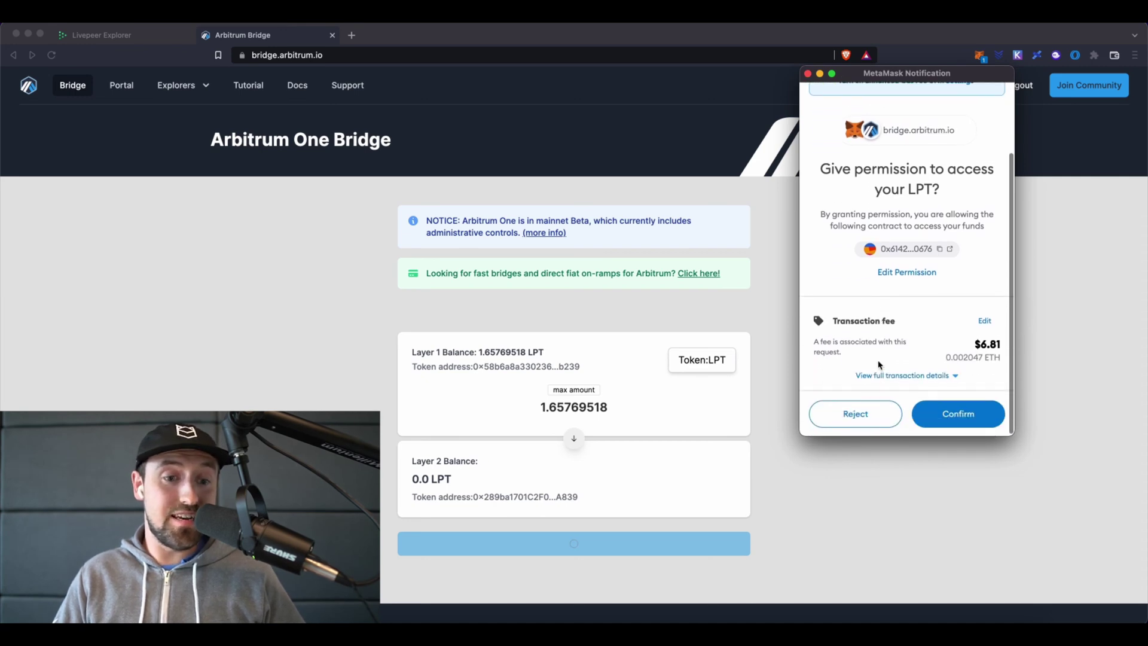
pyautogui.click(959, 413)
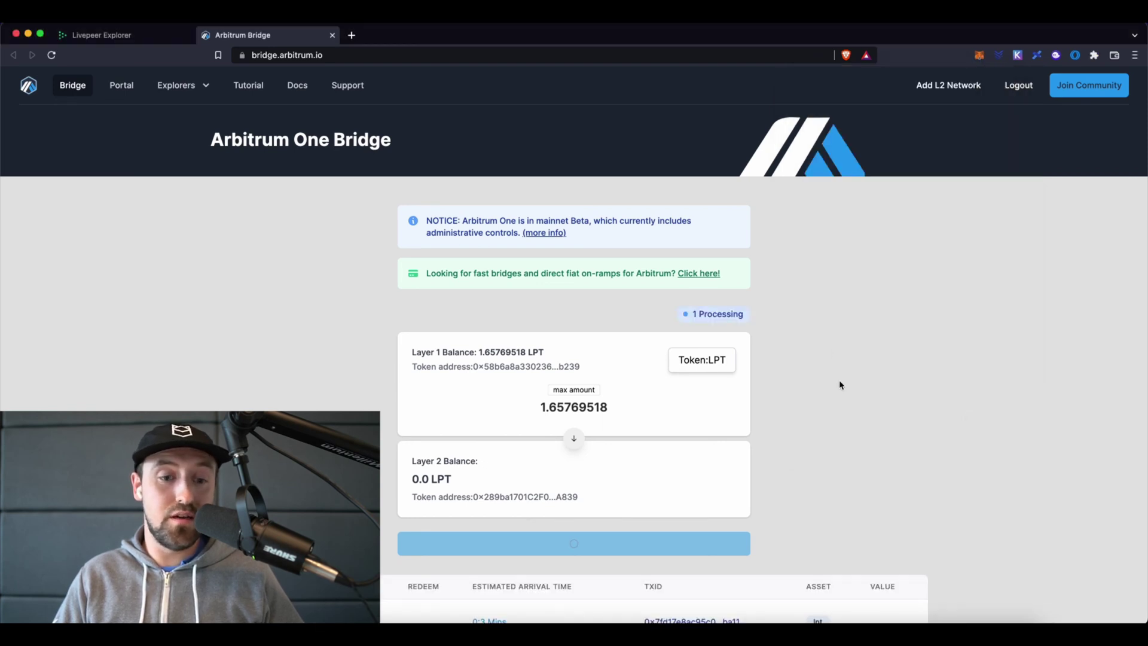
# - Review the outbound transfer gas fee in MetaMask and confirm the deposit transaction
pyautogui.scroll(-1, 842, 385)
pyautogui.scroll(-1, 841, 385)
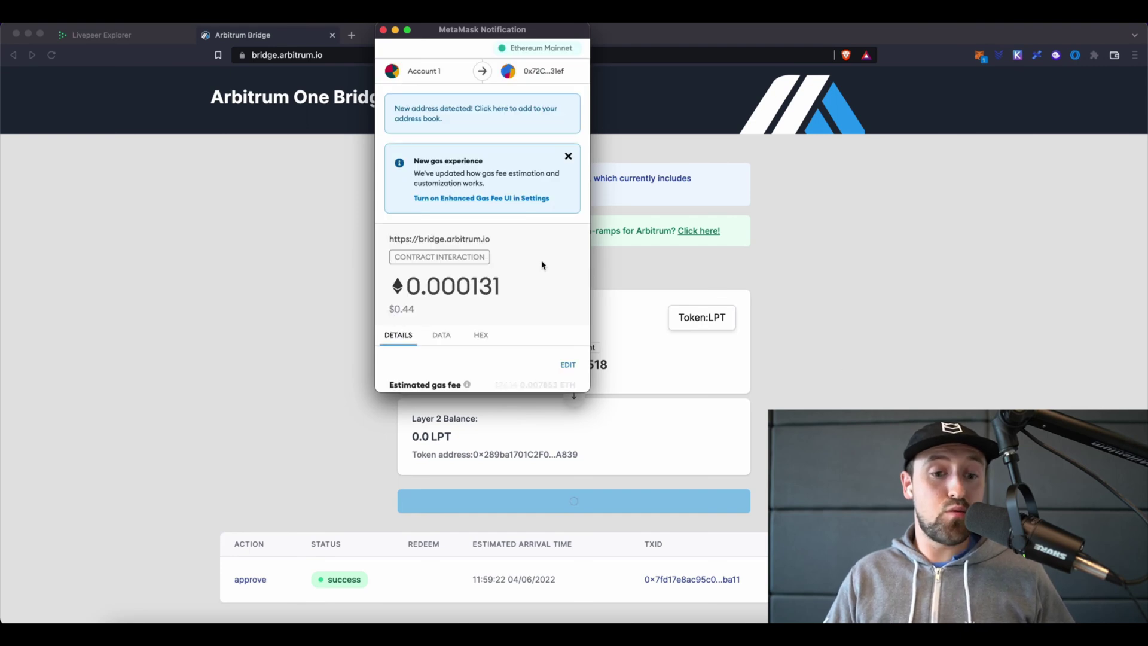
pyautogui.scroll(-2, 533, 264)
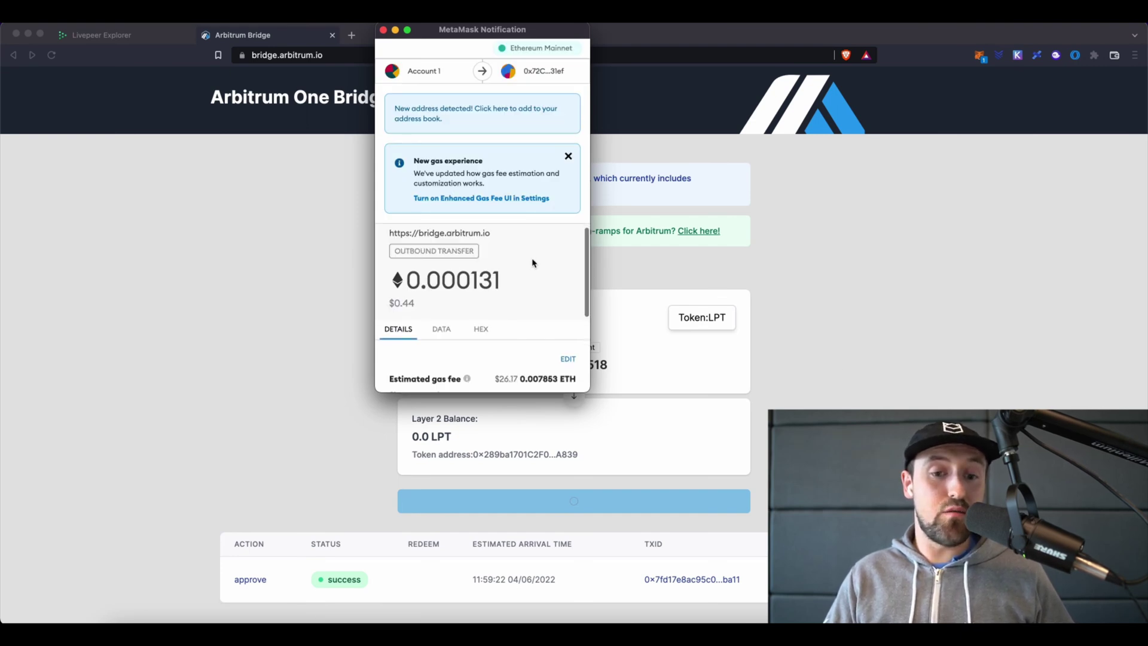
pyautogui.scroll(-2, 533, 263)
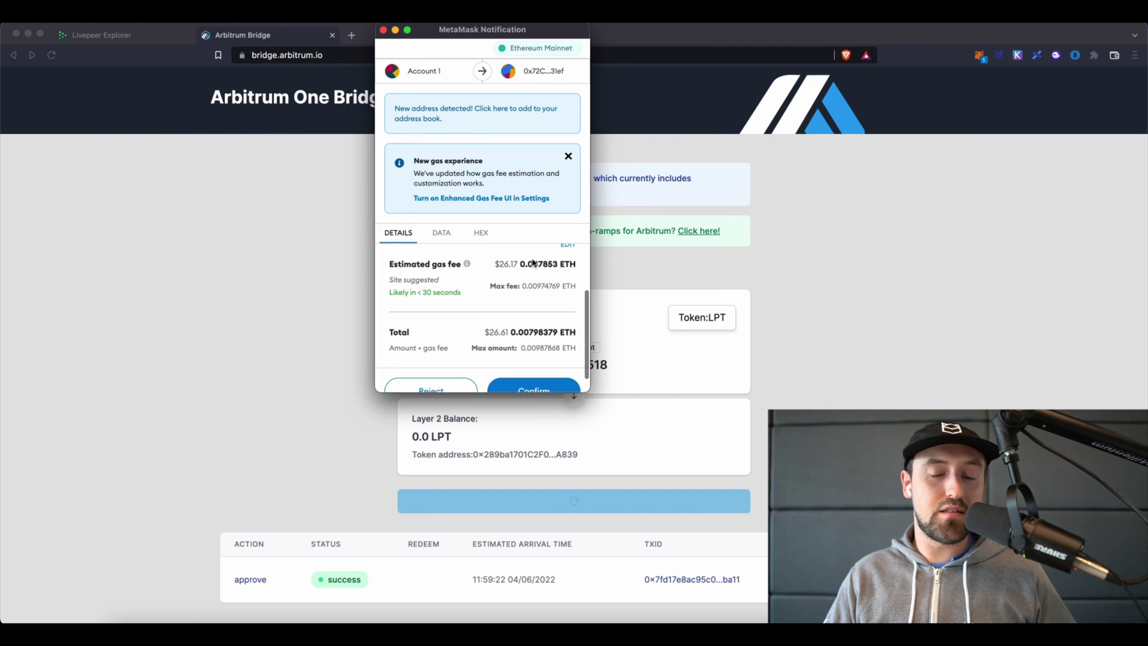
pyautogui.scroll(3, 533, 263)
pyautogui.scroll(2, 534, 263)
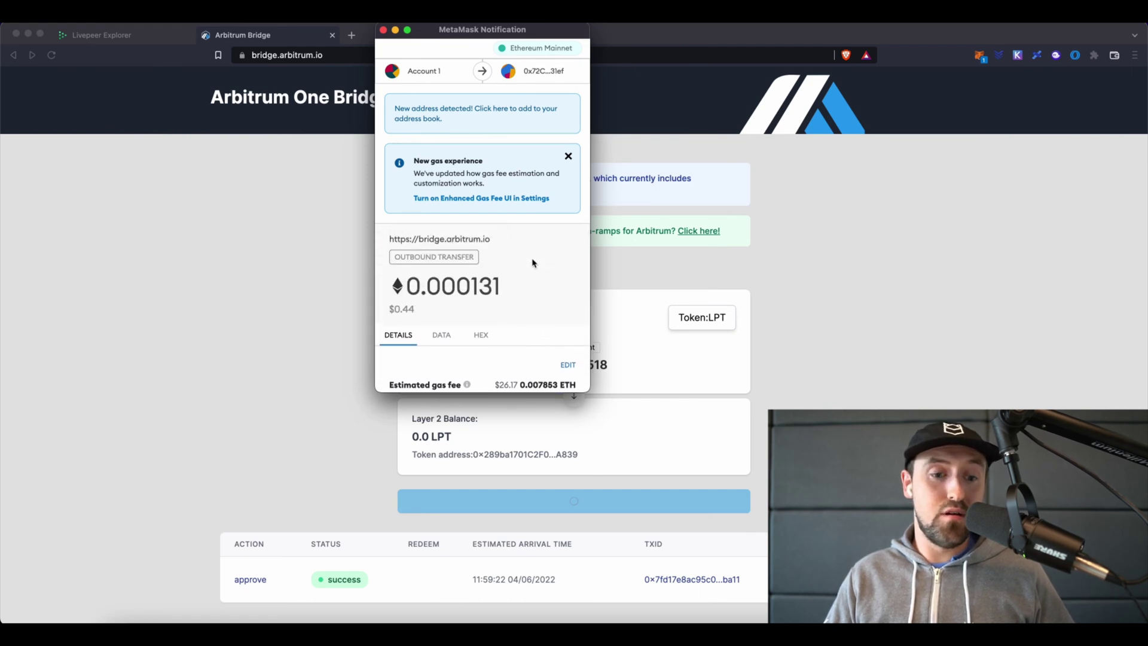
pyautogui.scroll(-4, 533, 263)
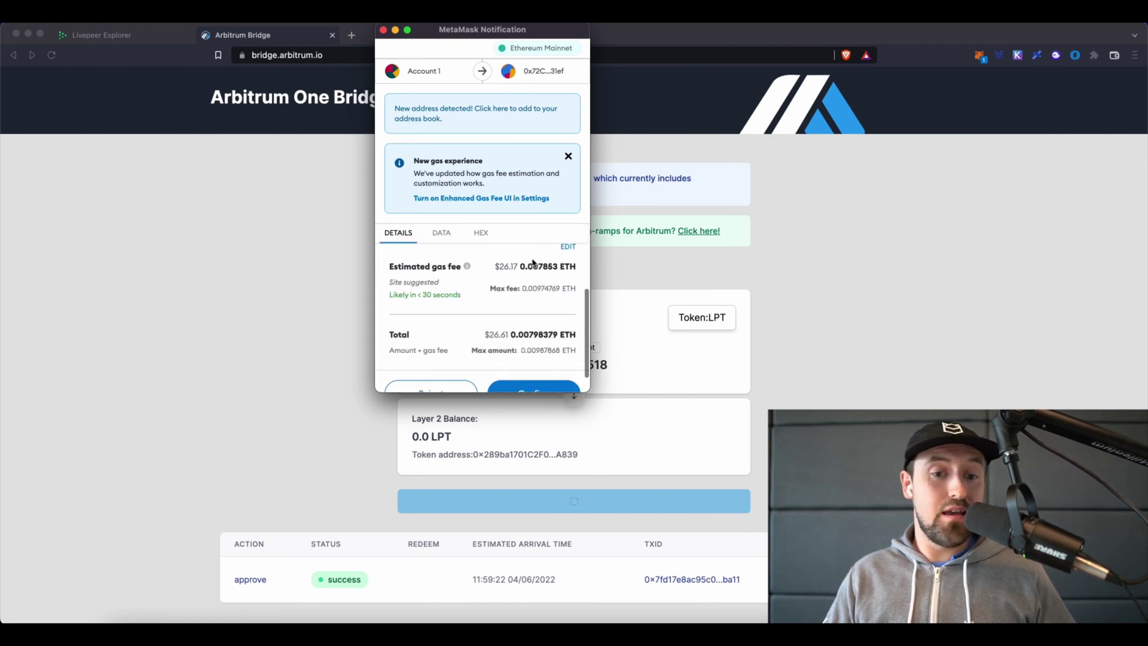
pyautogui.scroll(-1, 533, 263)
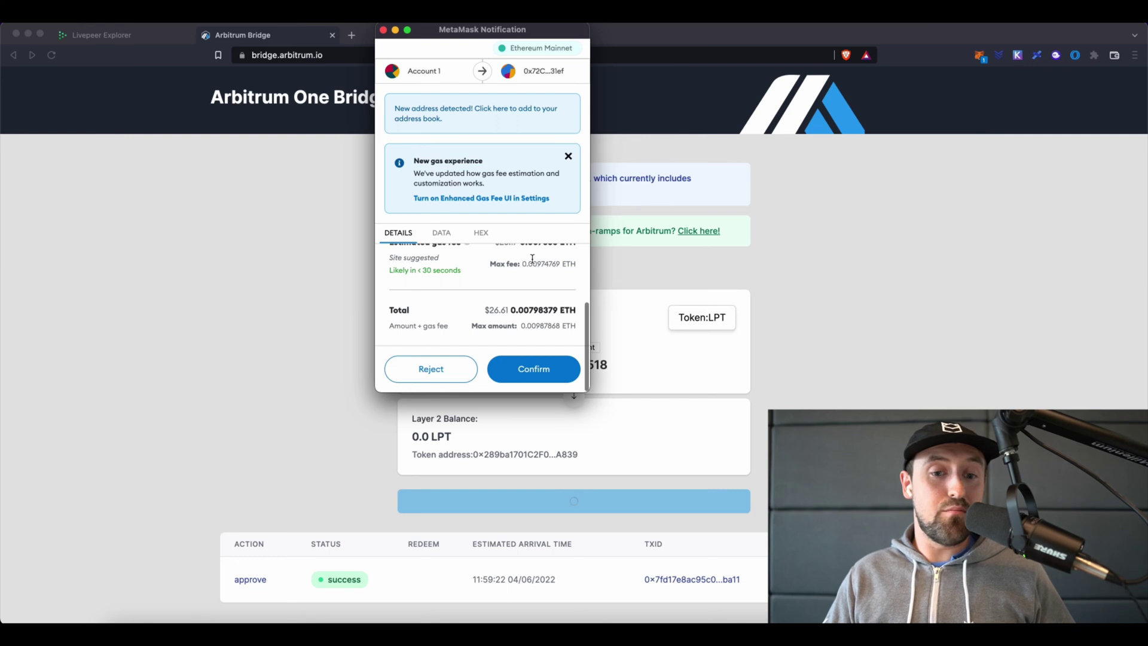
pyautogui.click(544, 370)
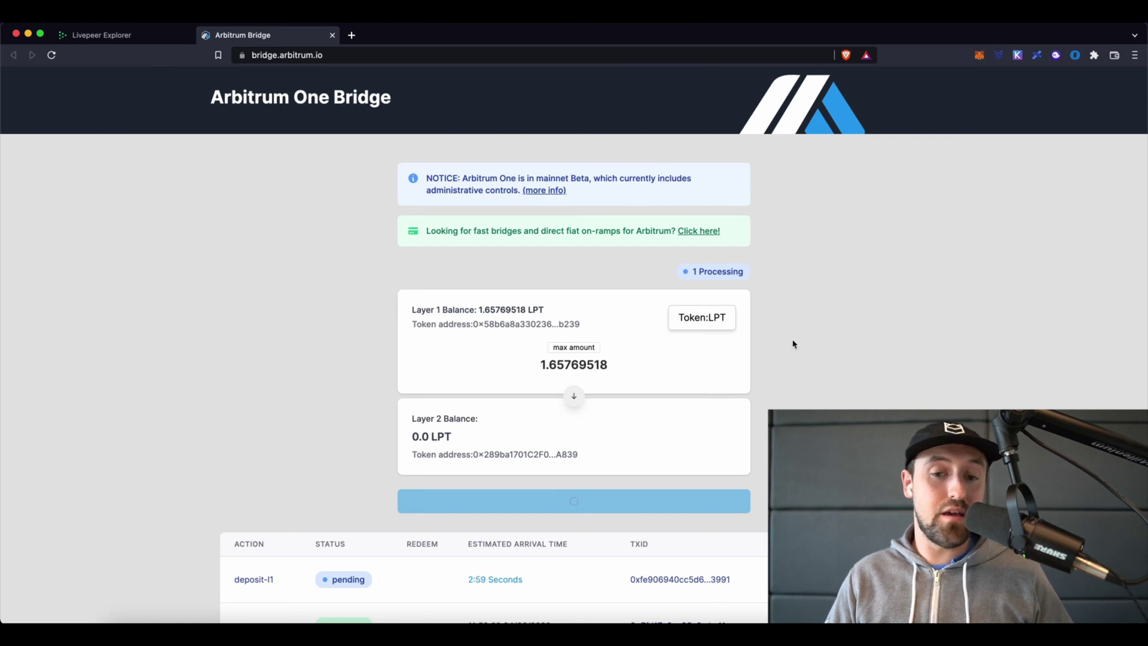
# - Wait until Layer 2 shows 1.65769518 LPT and Layer 1 drops to 0.0
pyautogui.scroll(-2, 794, 344)
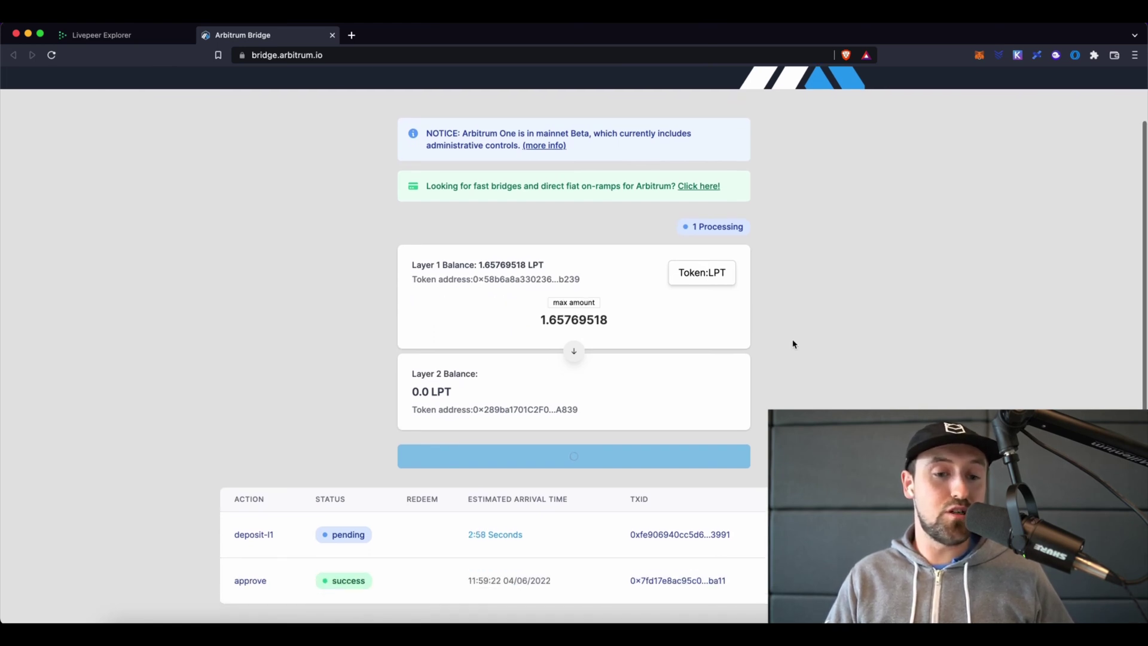
pyautogui.scroll(1, 793, 344)
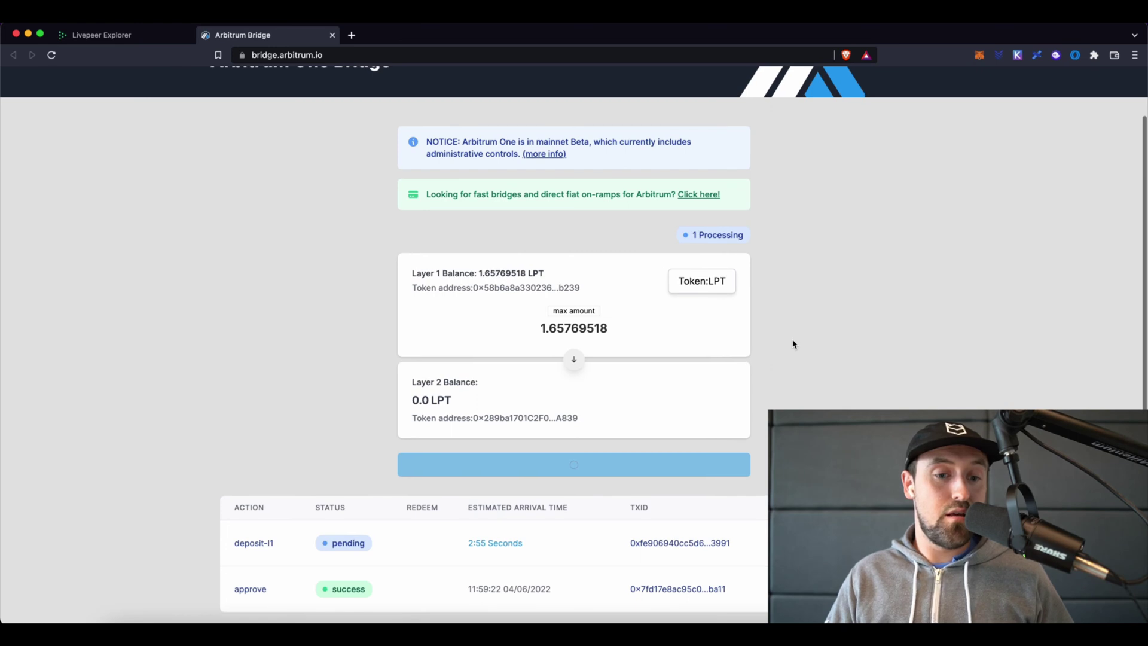
pyautogui.scroll(1, 793, 344)
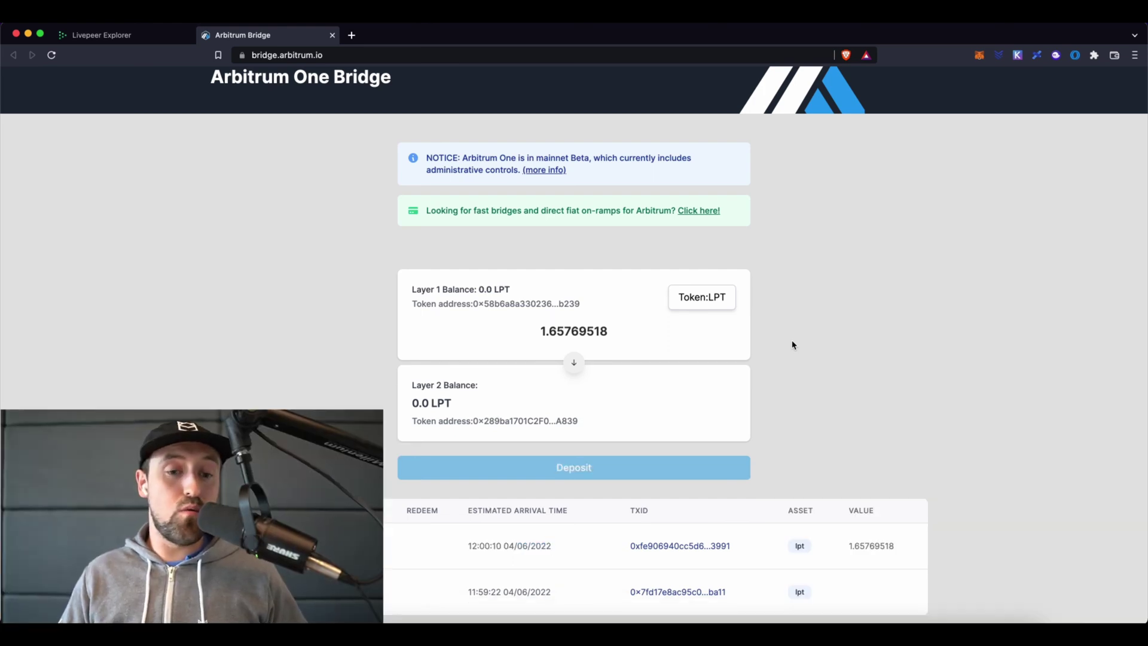
pyautogui.scroll(-3, 791, 344)
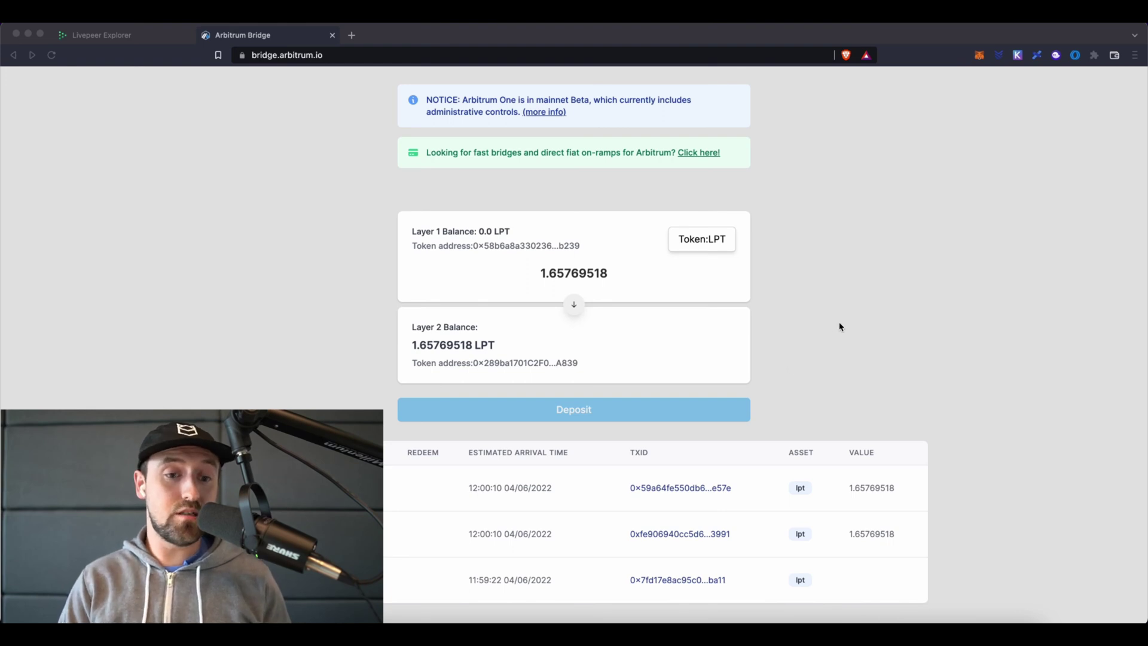
pyautogui.click(979, 56)
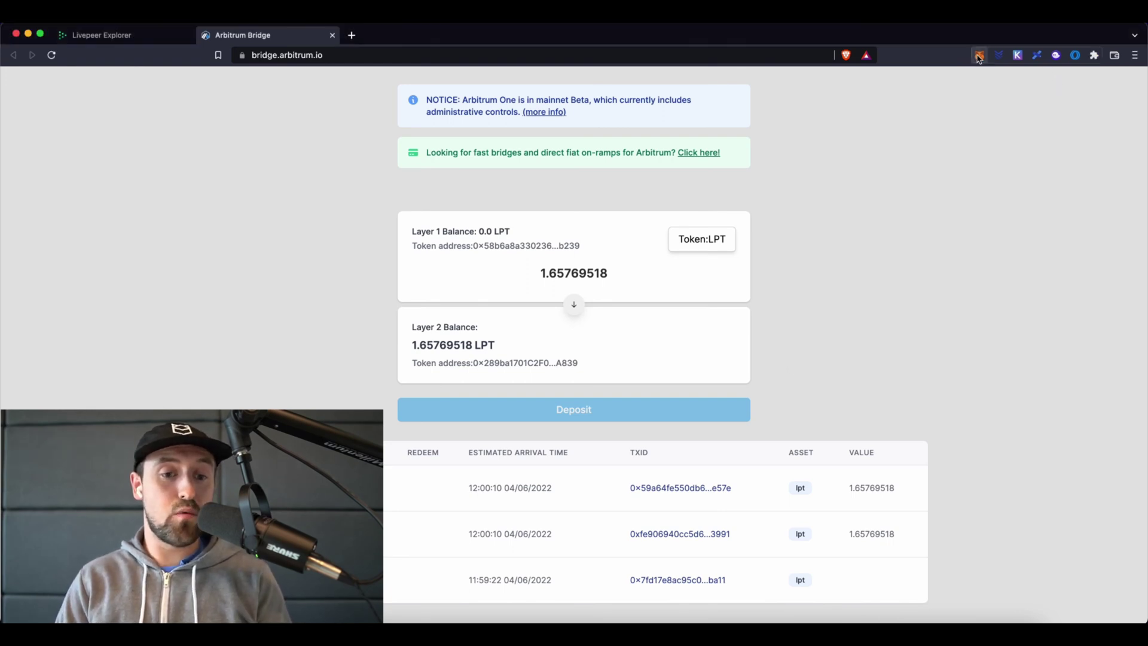
# - Switch MetaMask to the Arbitrum network and bring up its custom token import form
pyautogui.click(979, 55)
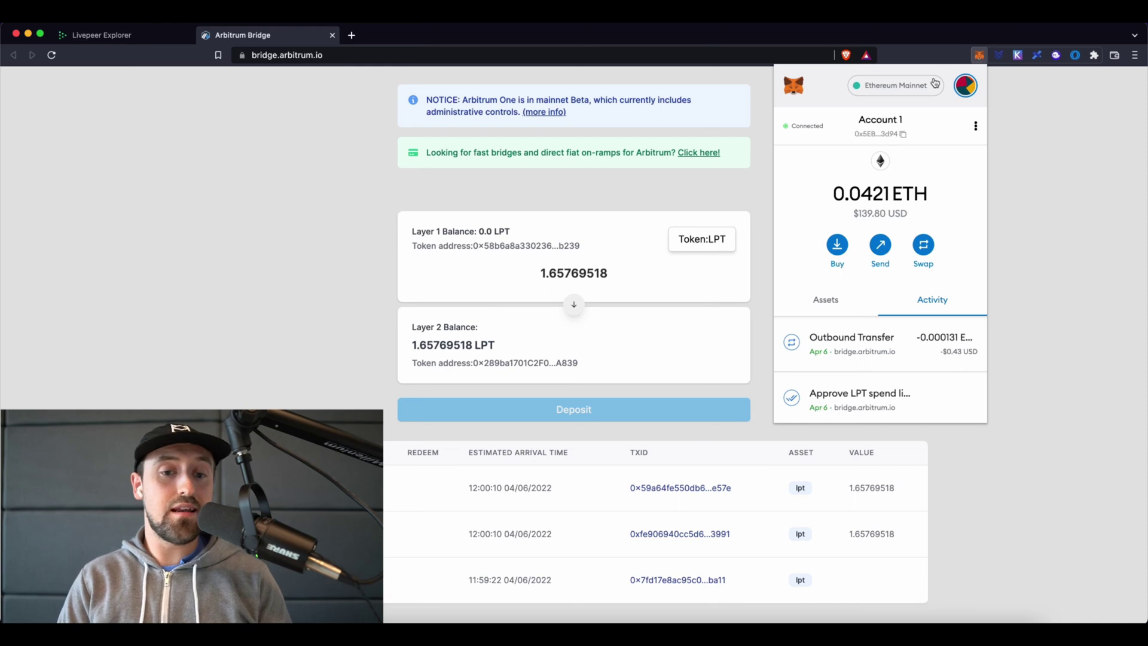
pyautogui.click(935, 83)
pyautogui.click(880, 198)
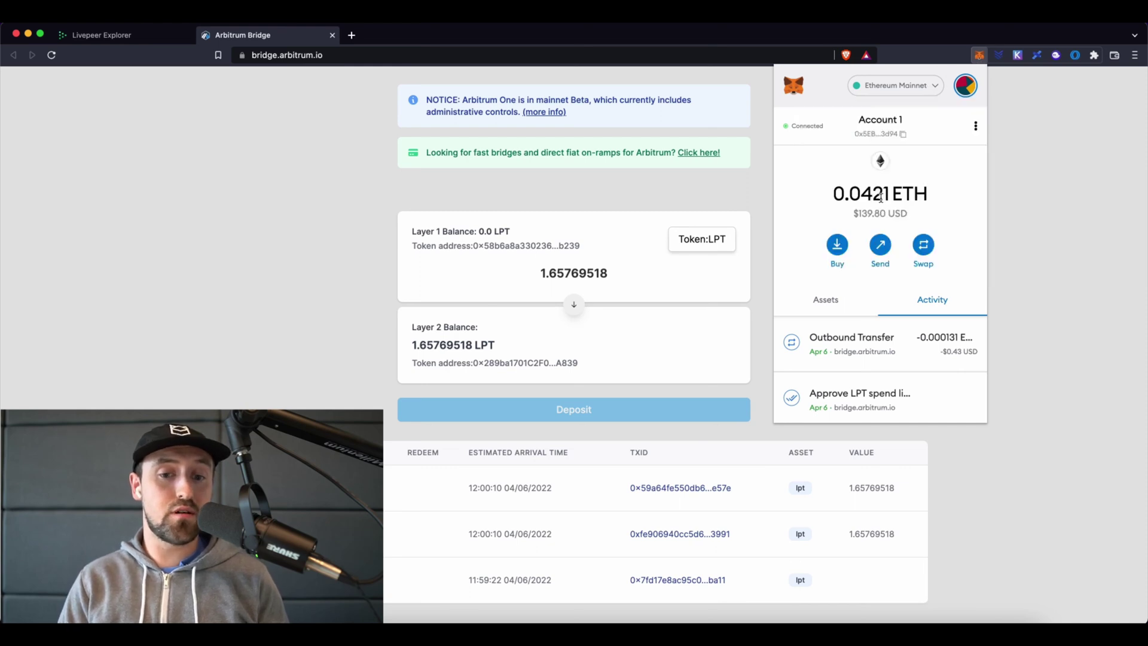
pyautogui.click(828, 299)
pyautogui.click(877, 389)
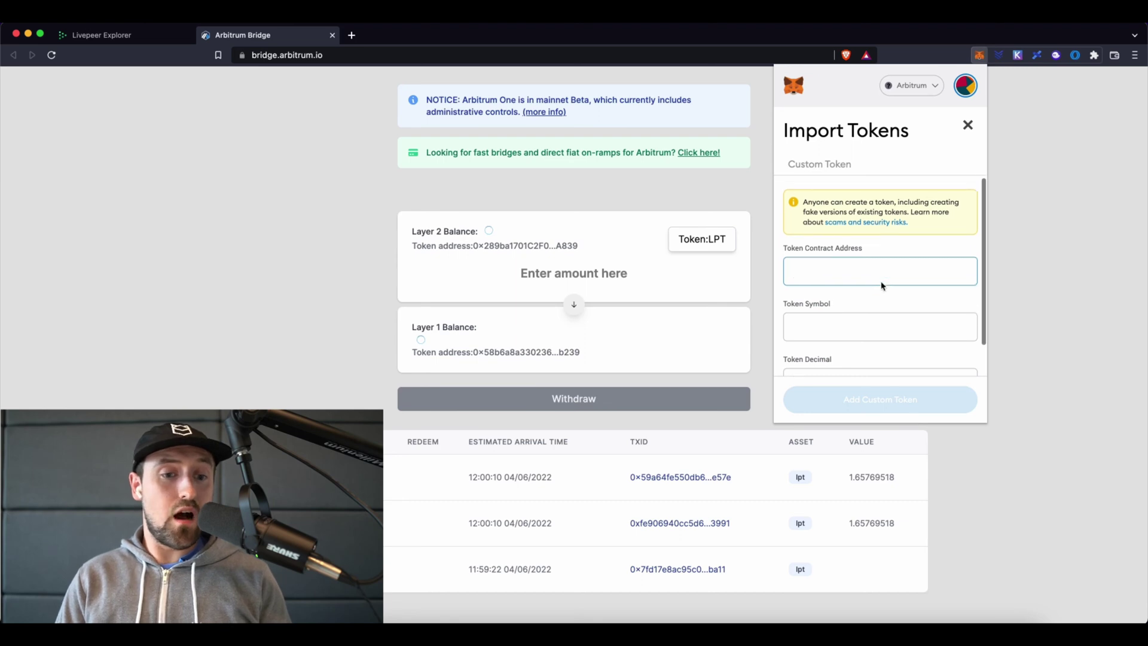
pyautogui.scroll(-2, 881, 282)
pyautogui.scroll(2, 881, 282)
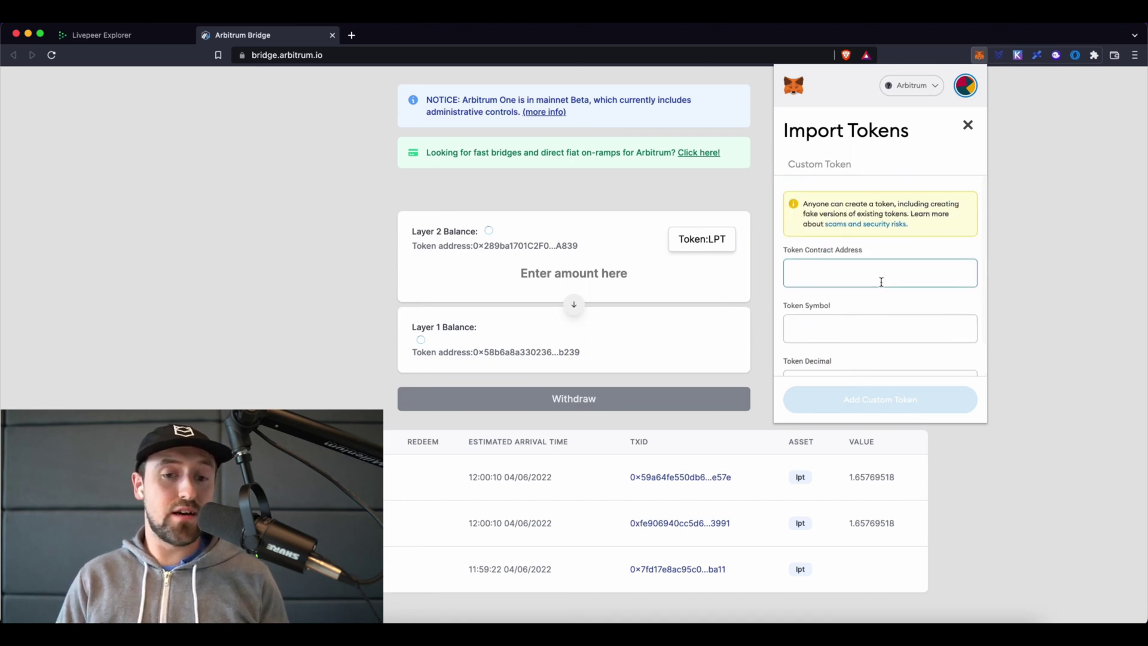
pyautogui.write('L')
pyautogui.press('BackSpace')
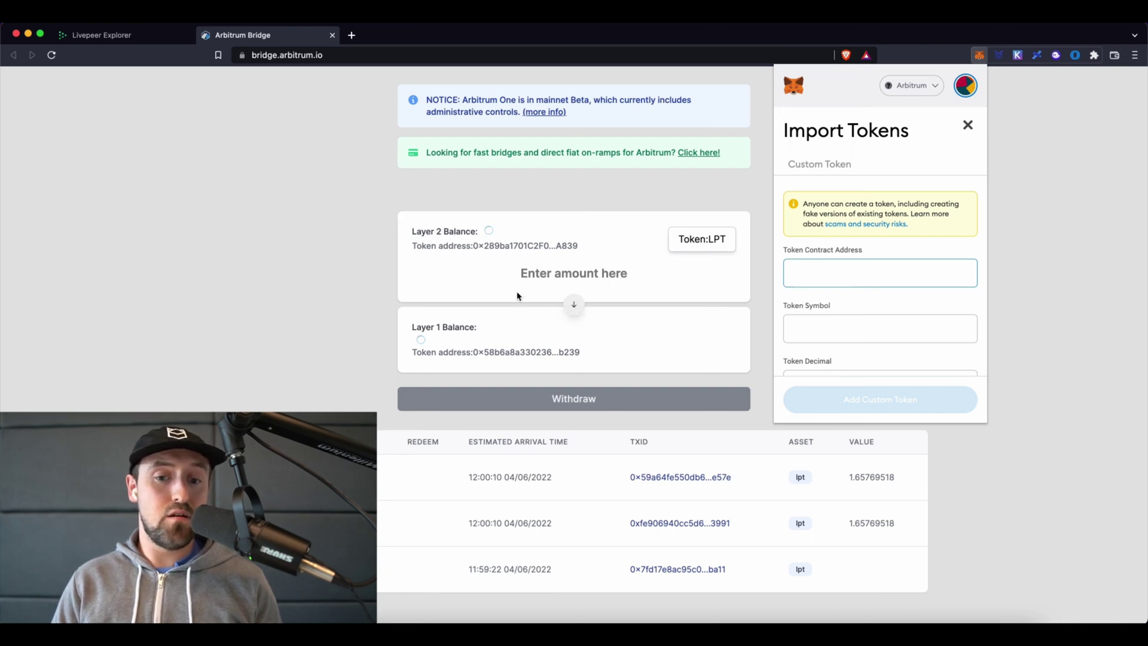
# - Copy the Layer 2 LPT contract address from Arbiscan, then return to Arbitrum Bridge
pyautogui.click(560, 251)
pyautogui.click(561, 251)
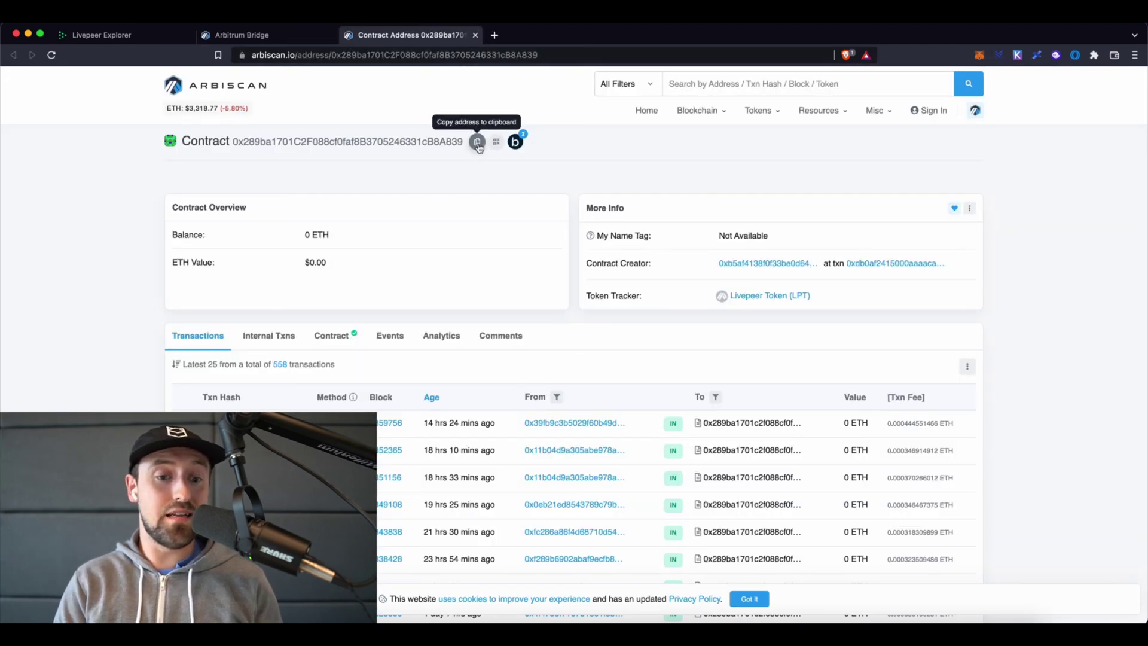
pyautogui.click(478, 145)
pyautogui.click(266, 35)
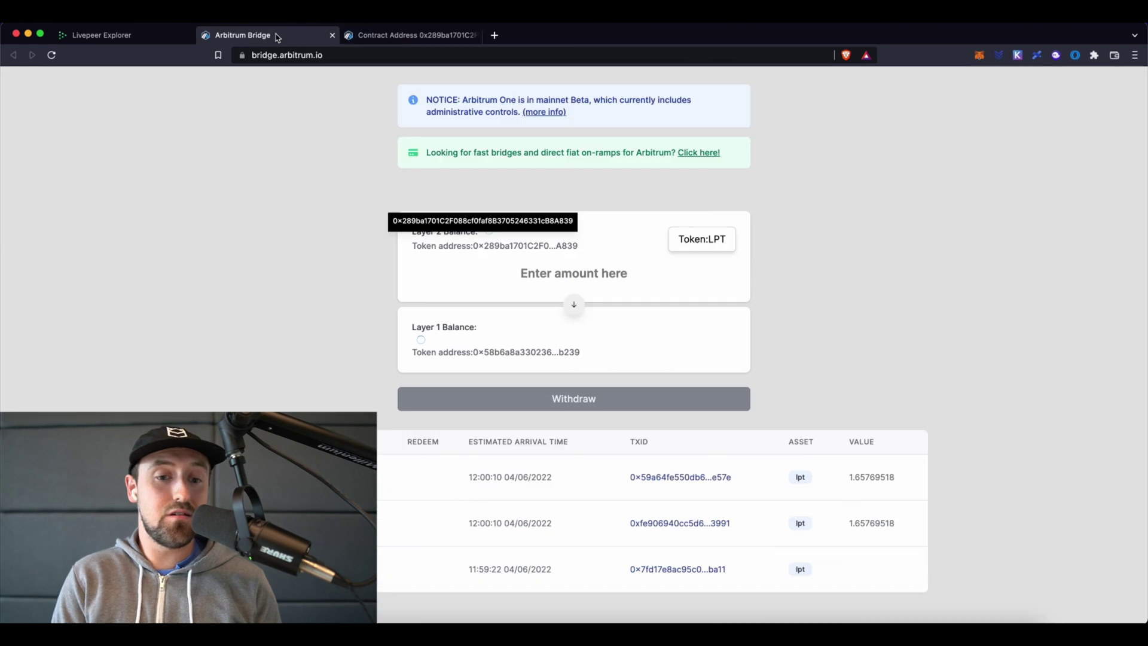
# - Import LPT into MetaMask on Arbitrum by its contract address, showing a 1.65769 LPT balance
pyautogui.click(979, 55)
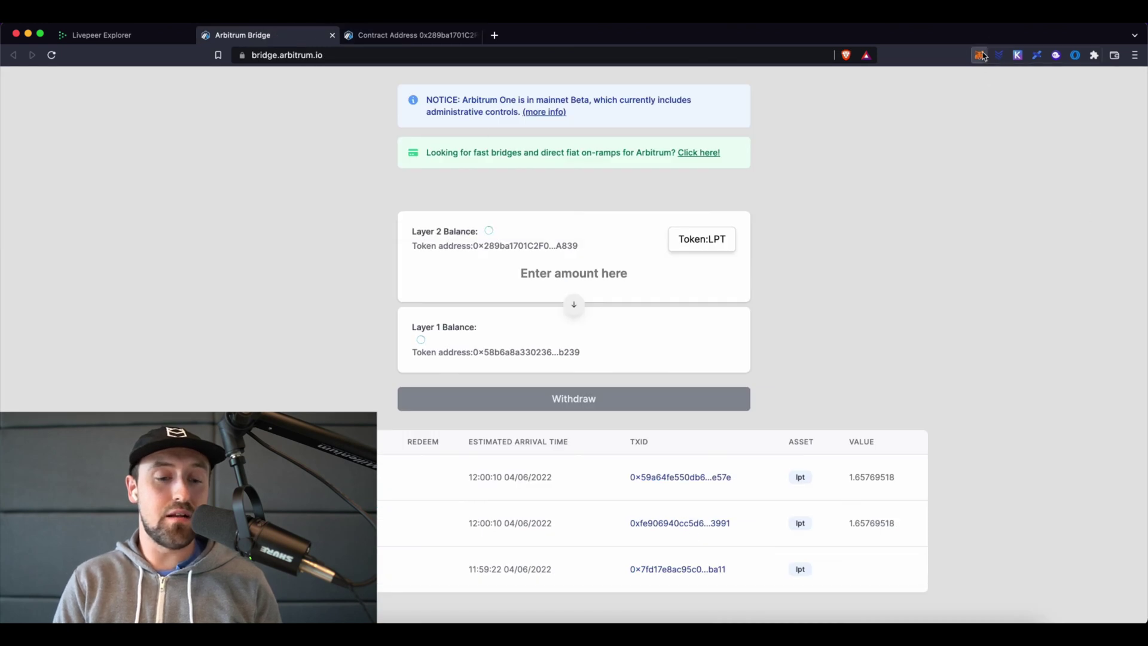
pyautogui.click(891, 387)
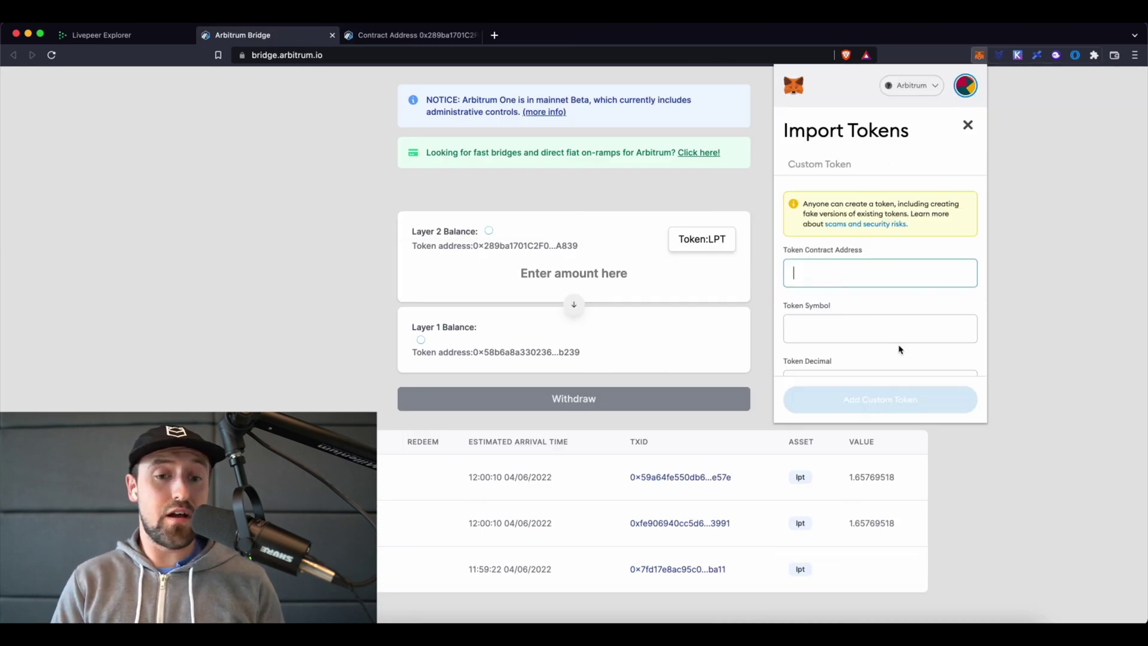
pyautogui.press('super+v')
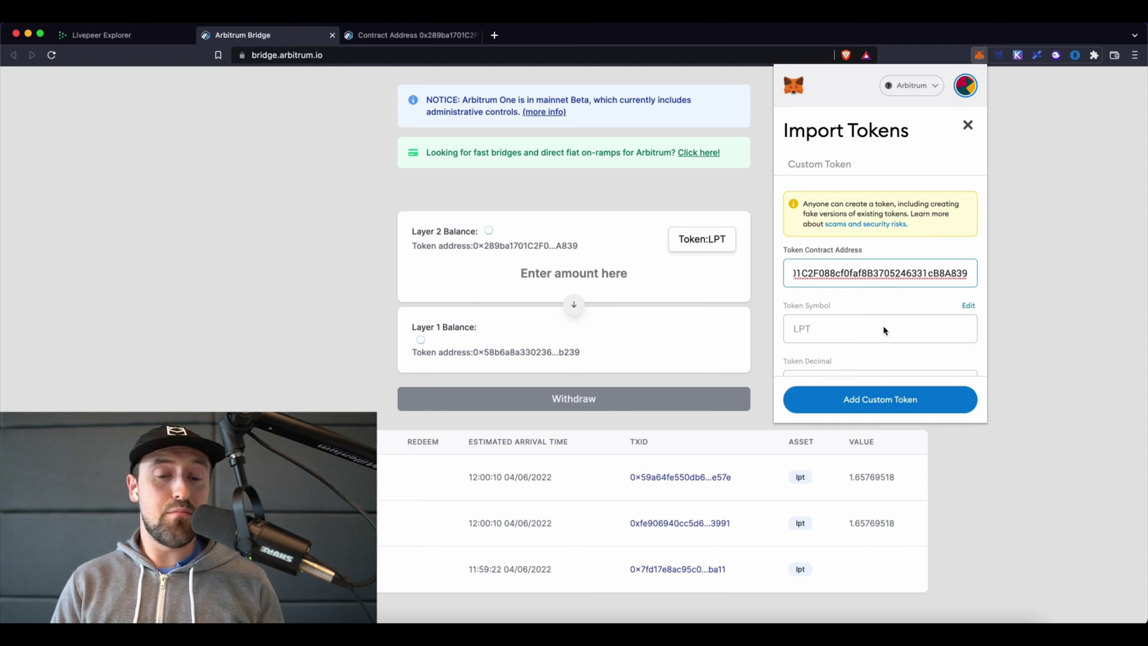
pyautogui.click(876, 399)
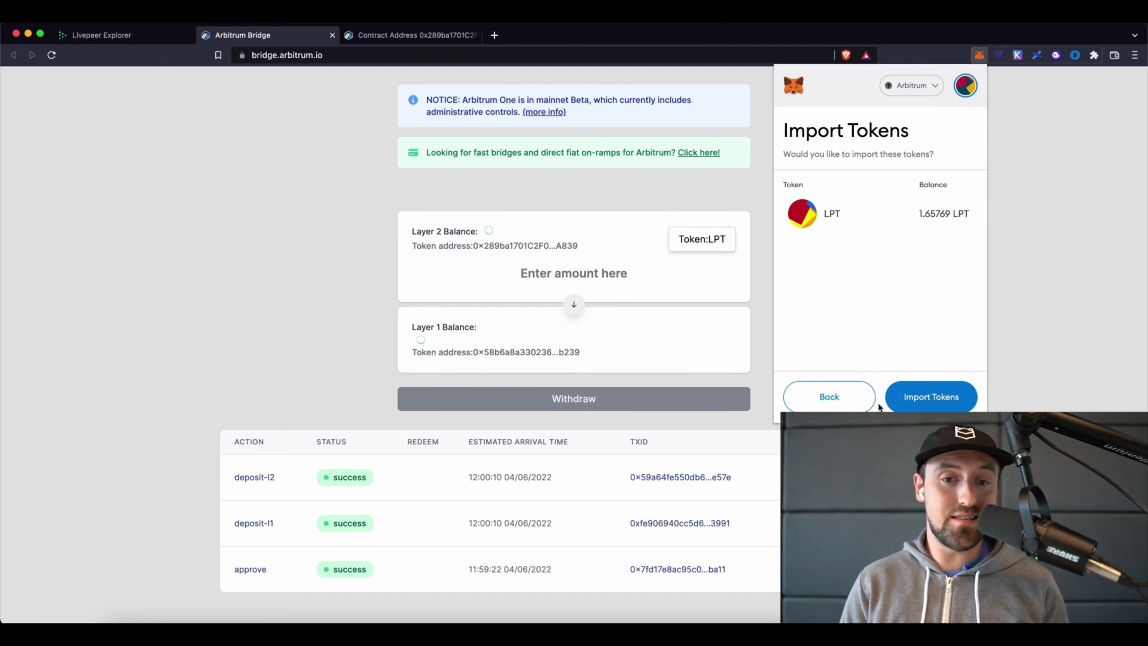
pyautogui.click(919, 403)
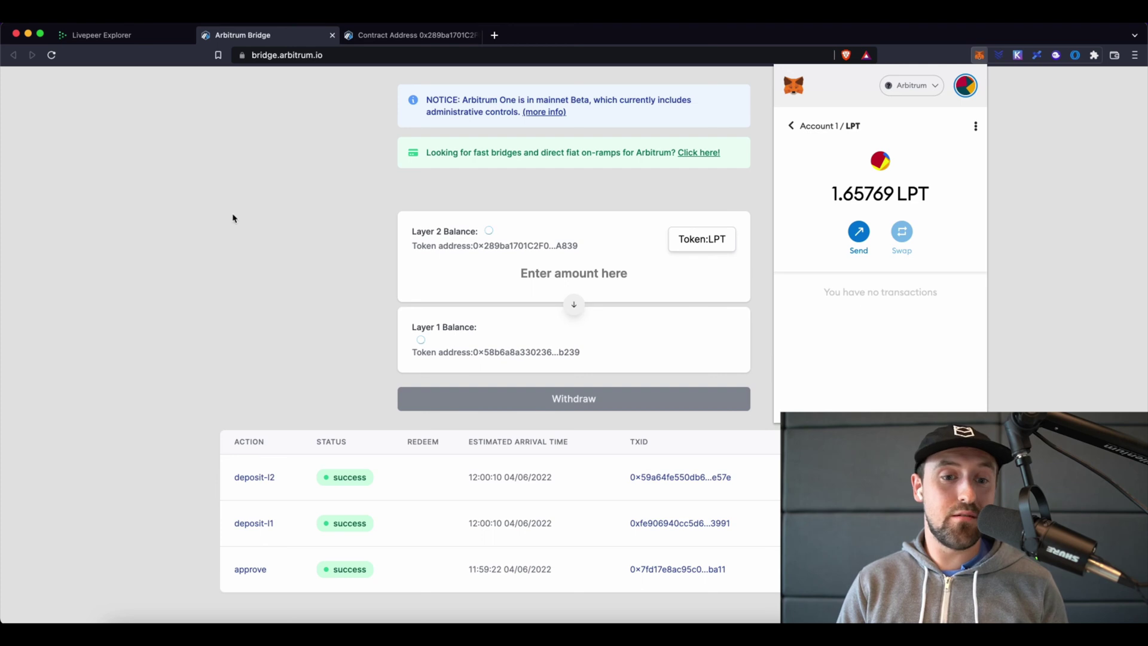
pyautogui.click(393, 40)
# - Close the contract page and set the bridge deposit amount to 0.000609 ETH
pyautogui.press('super+w')
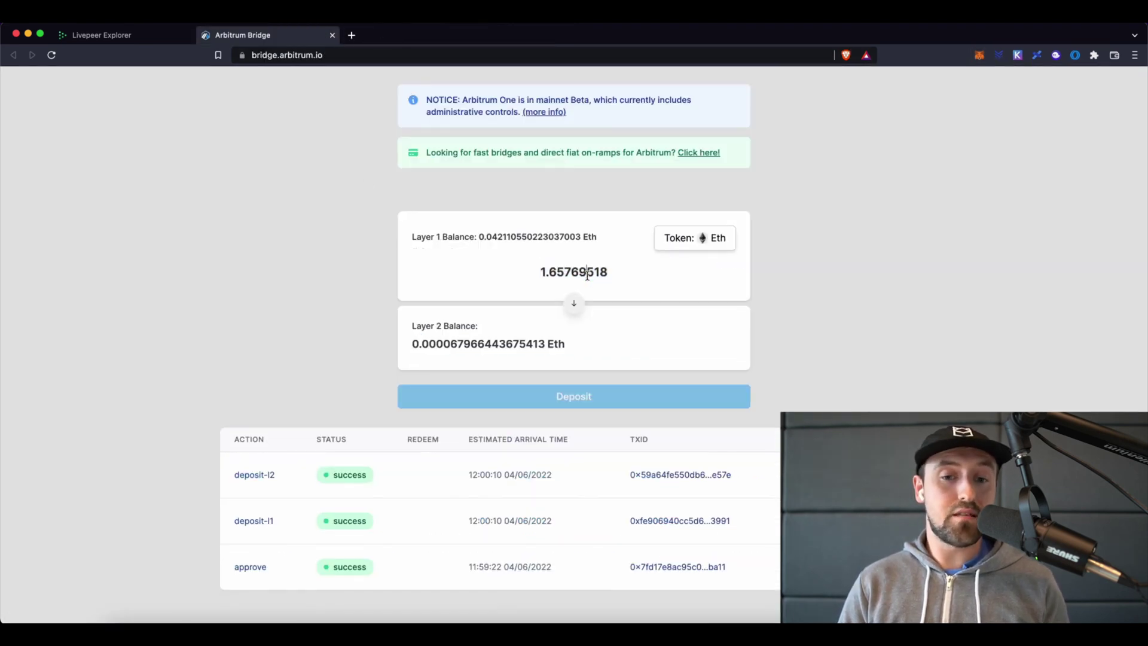
pyautogui.doubleClick(587, 274)
pyautogui.write('0.000608')
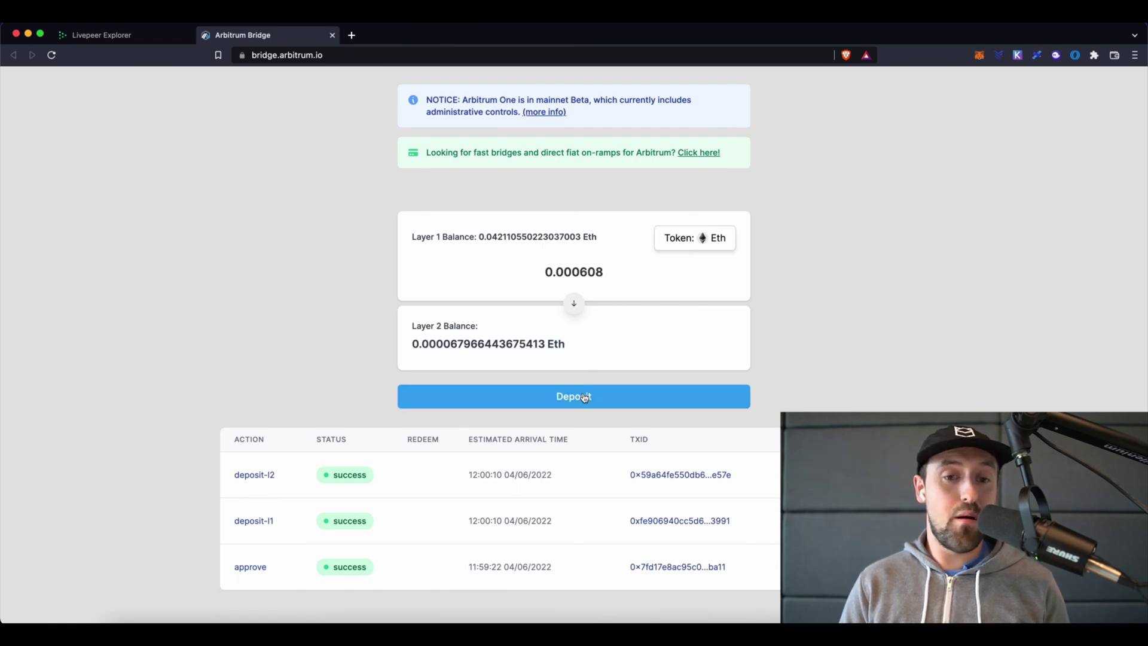
pyautogui.press('BackSpace')
pyautogui.write('9')
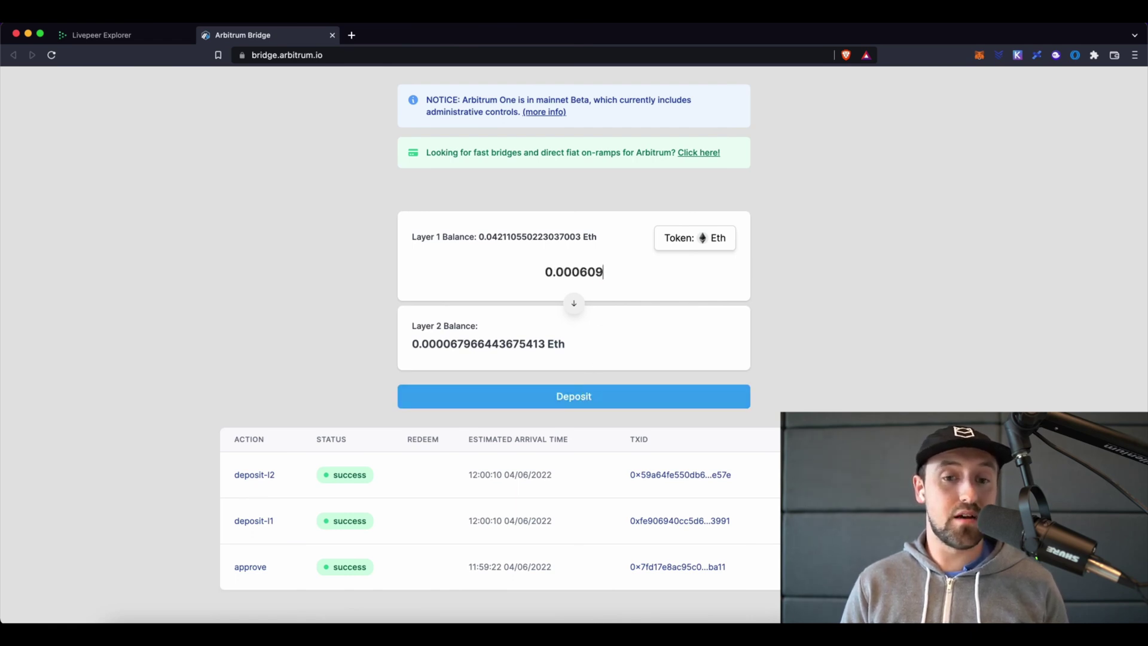
# - Start the deposit, agree to move funds to Arbitrum, approve the Ethereum Mainnet switch, and review the gas fee
pyautogui.click(586, 403)
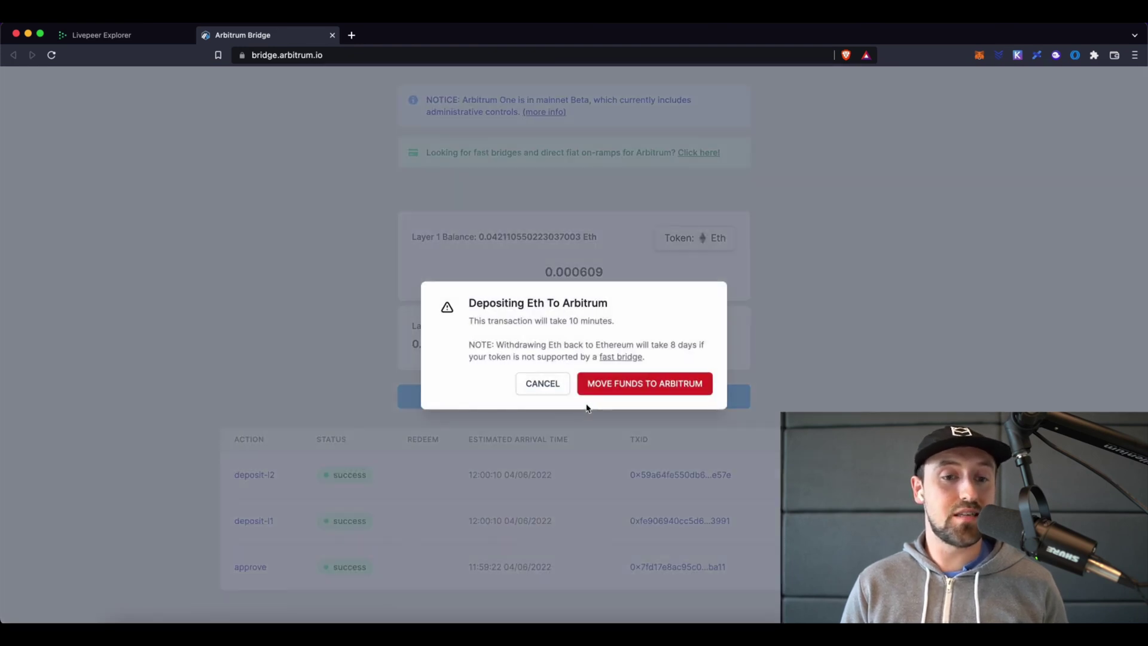
pyautogui.click(619, 389)
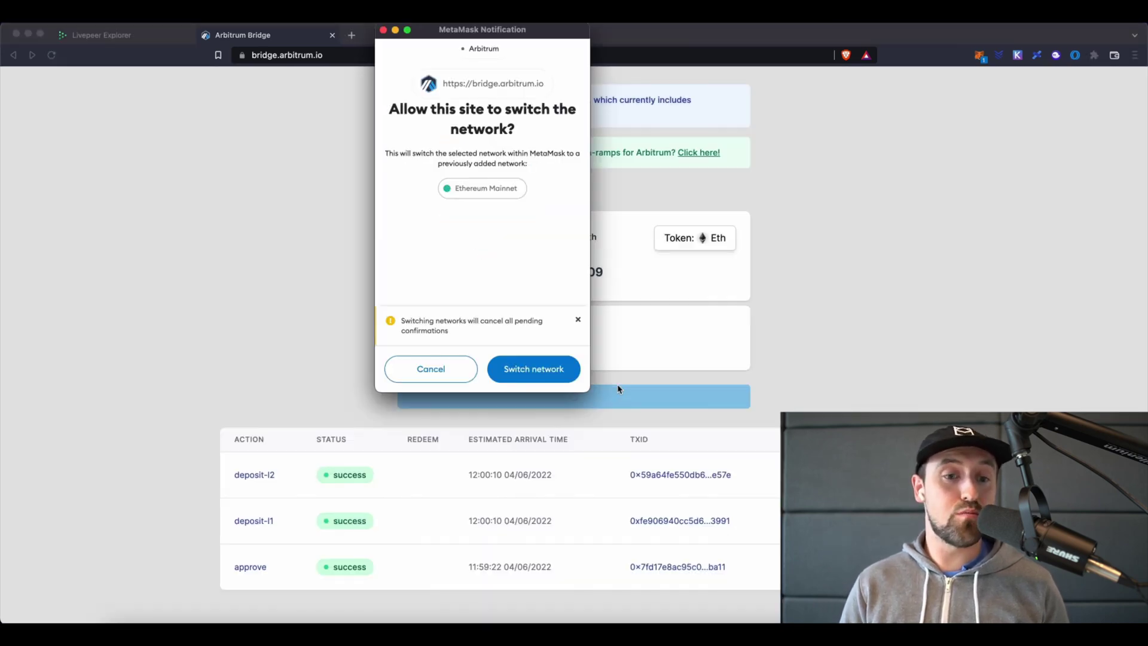
pyautogui.click(532, 368)
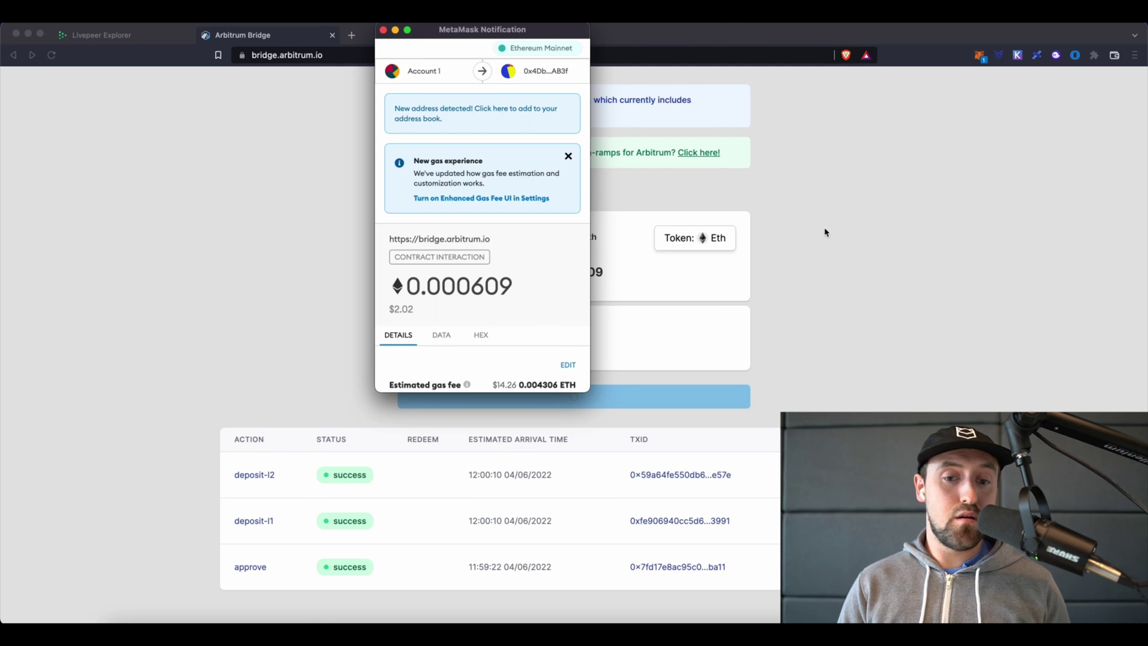
pyautogui.scroll(-3, 447, 241)
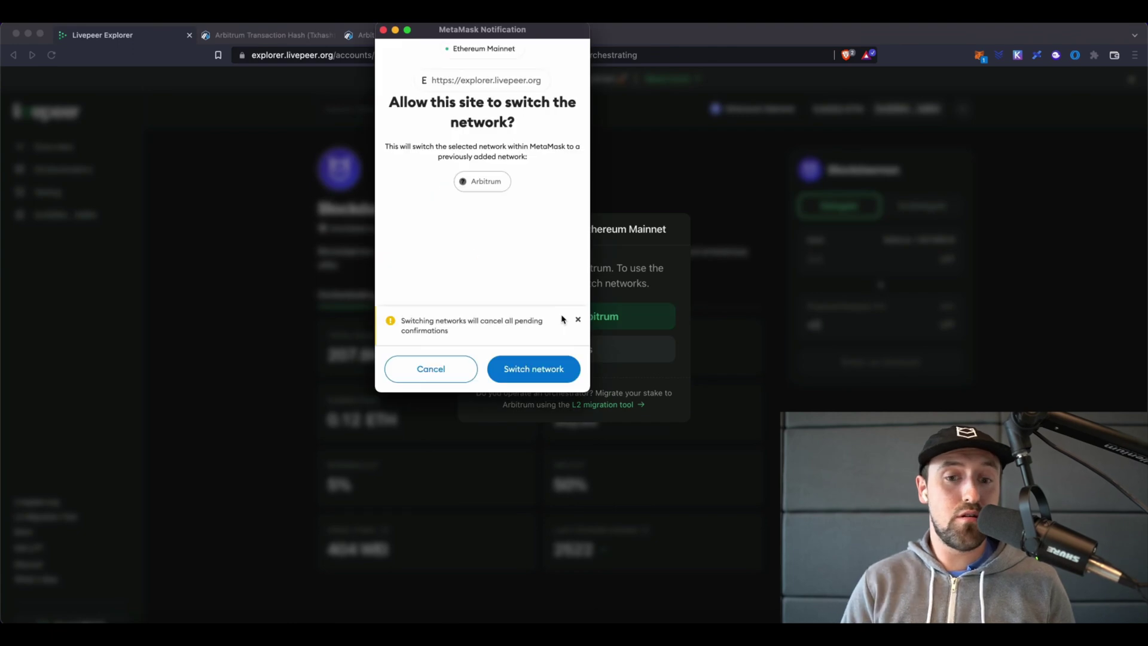
# - Switch the wallet to Arbitrum and show page 2 of the orchestrators list
pyautogui.click(540, 370)
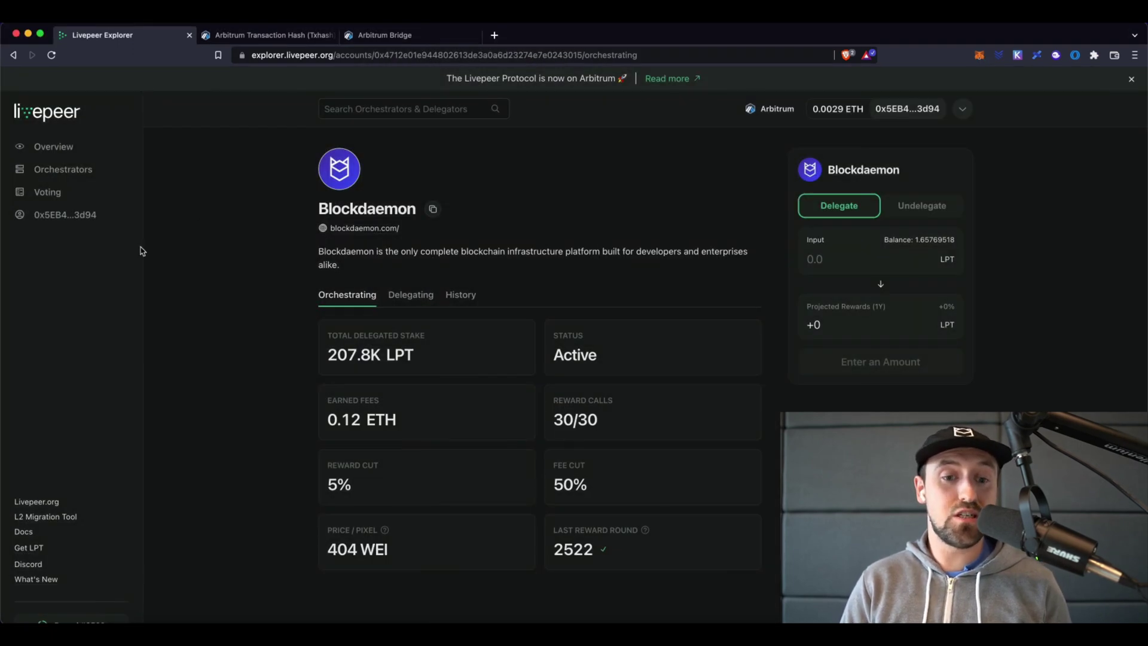
pyautogui.click(64, 174)
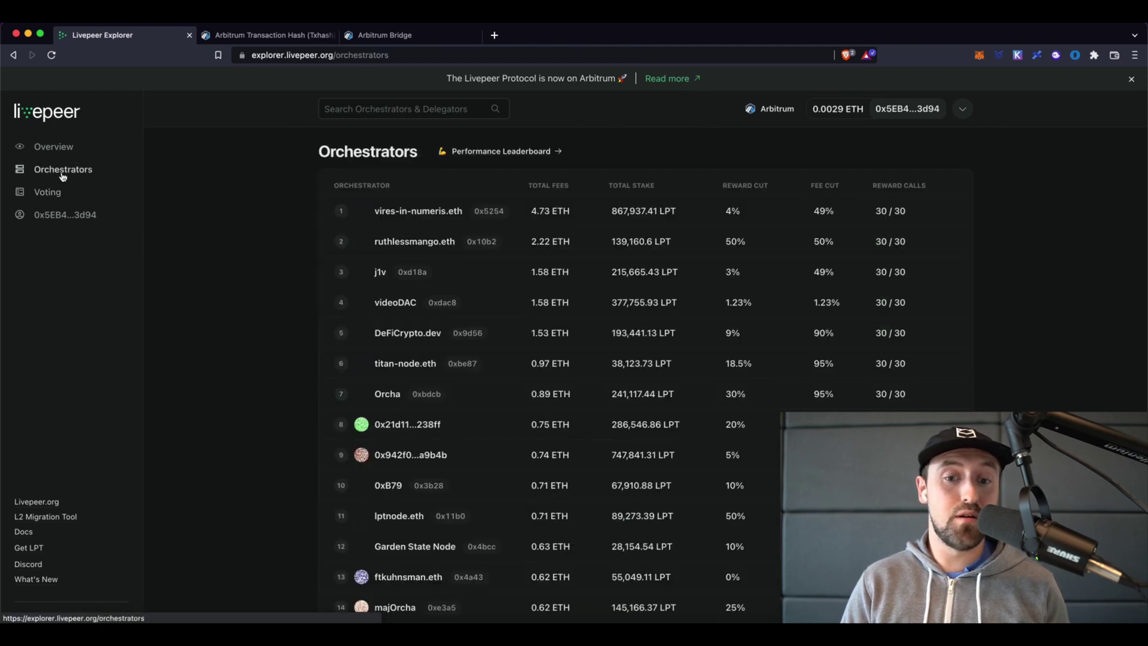
pyautogui.scroll(-5, 443, 400)
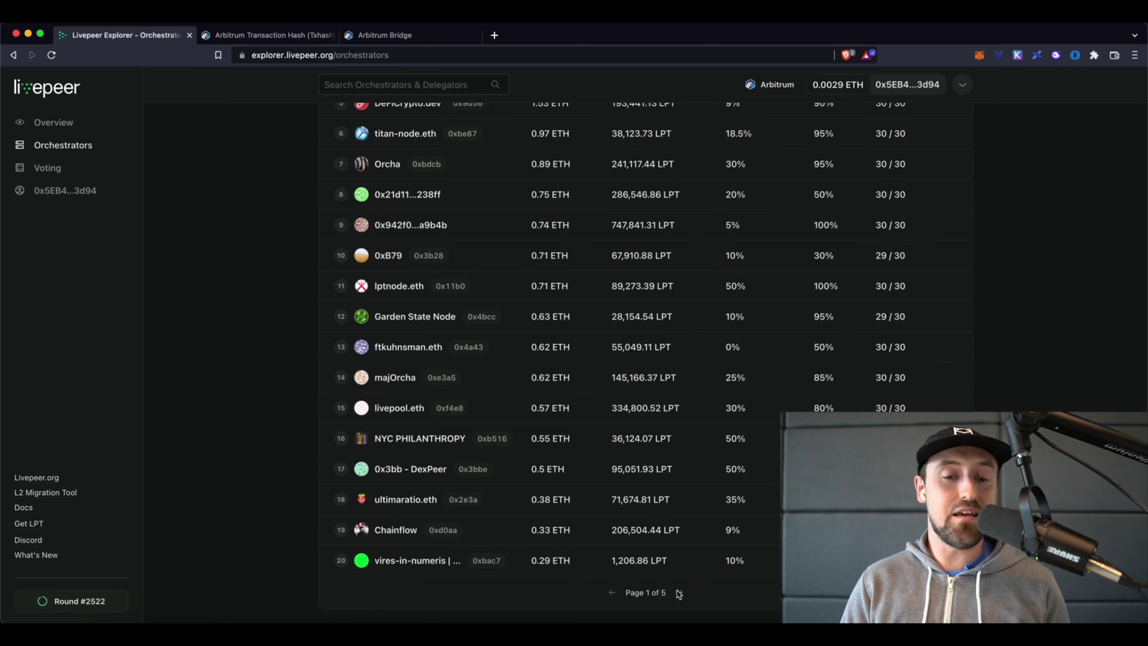
pyautogui.click(679, 590)
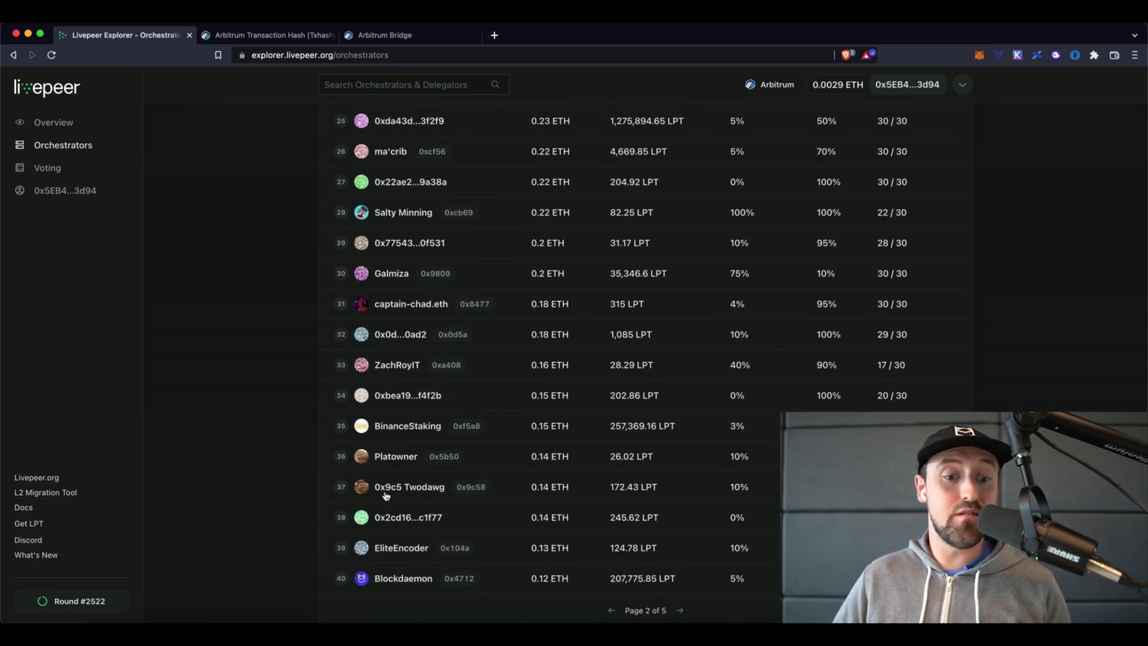
# - On Blockdaemon's orchestrator page, enter the full 1.65769518 LPT balance and submit the delegation
pyautogui.click(408, 580)
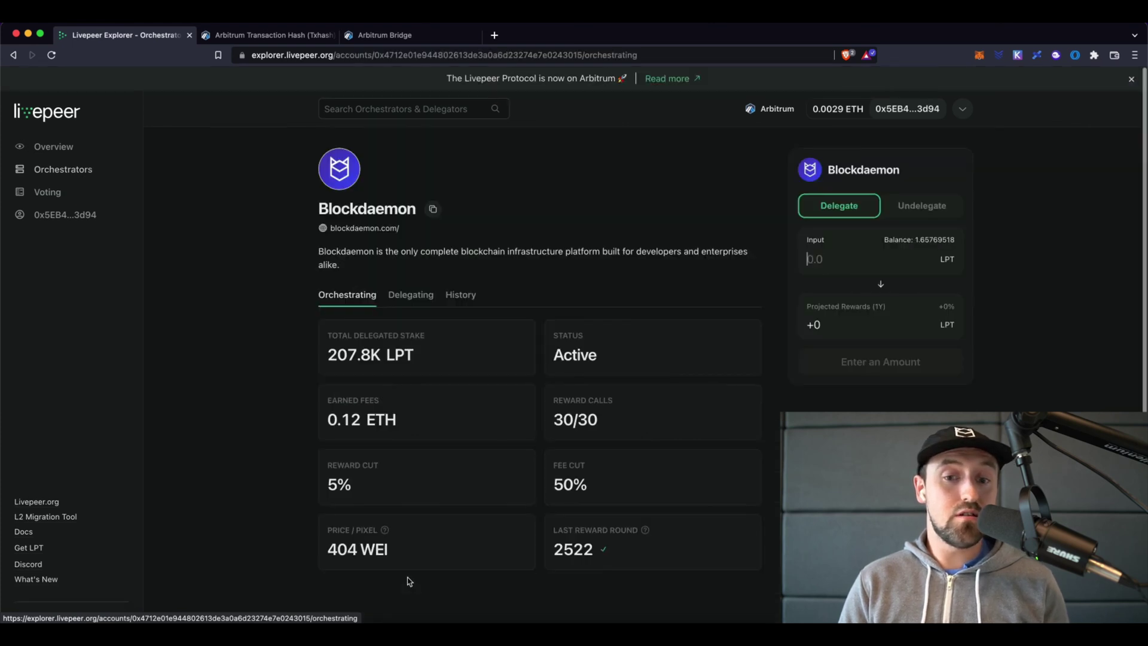
pyautogui.click(854, 268)
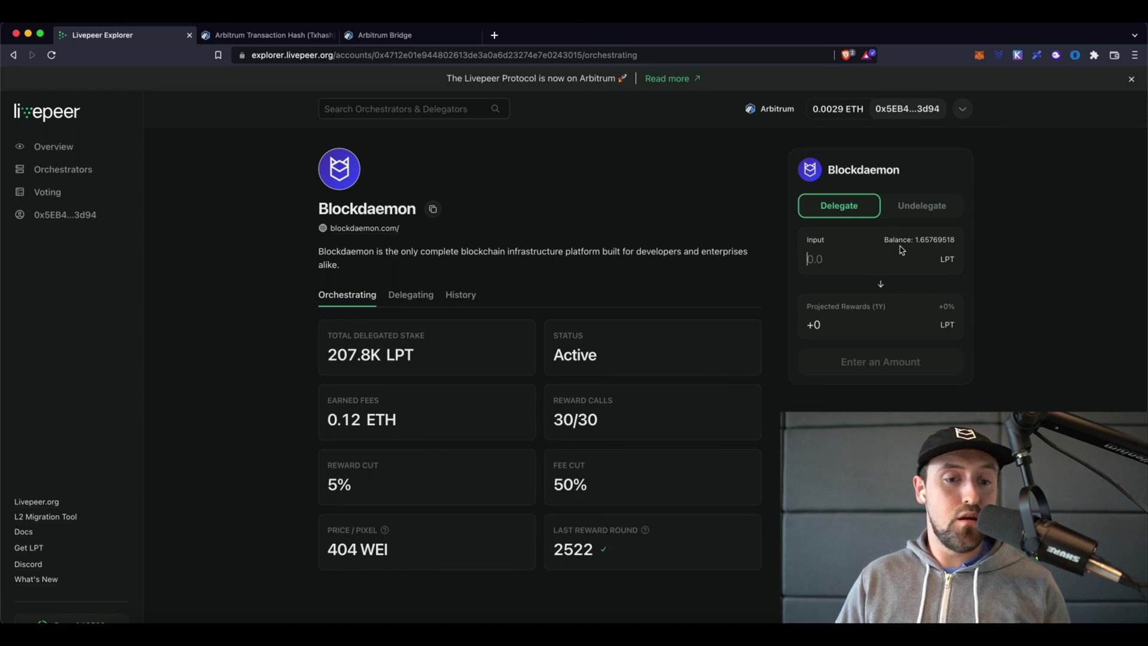
pyautogui.click(914, 240)
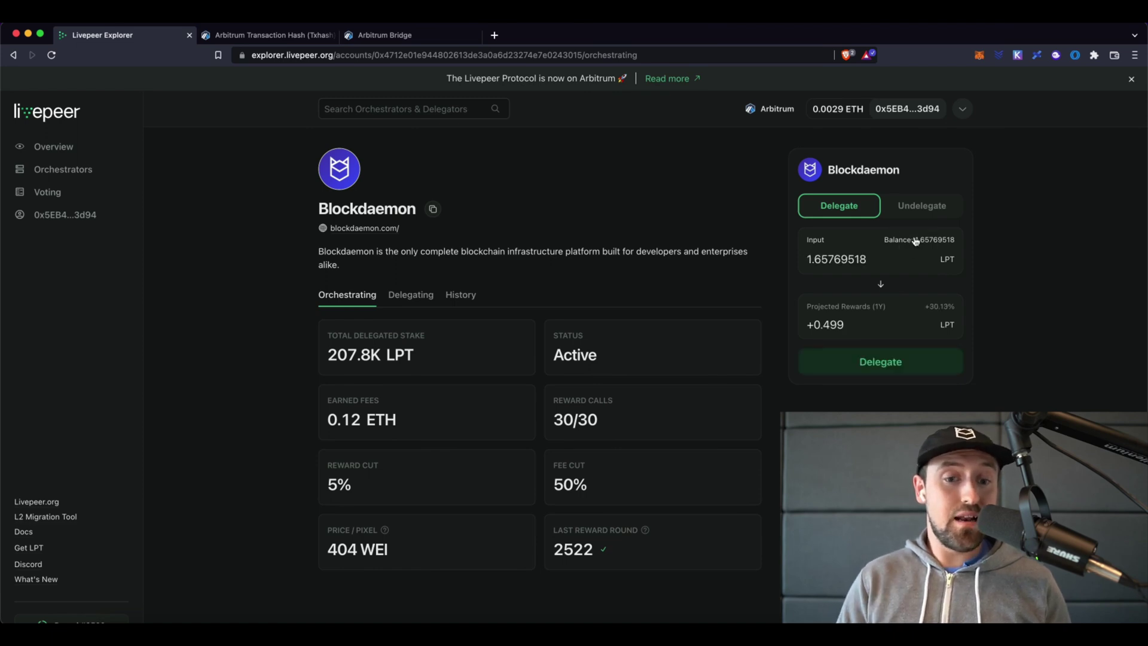
pyautogui.click(877, 366)
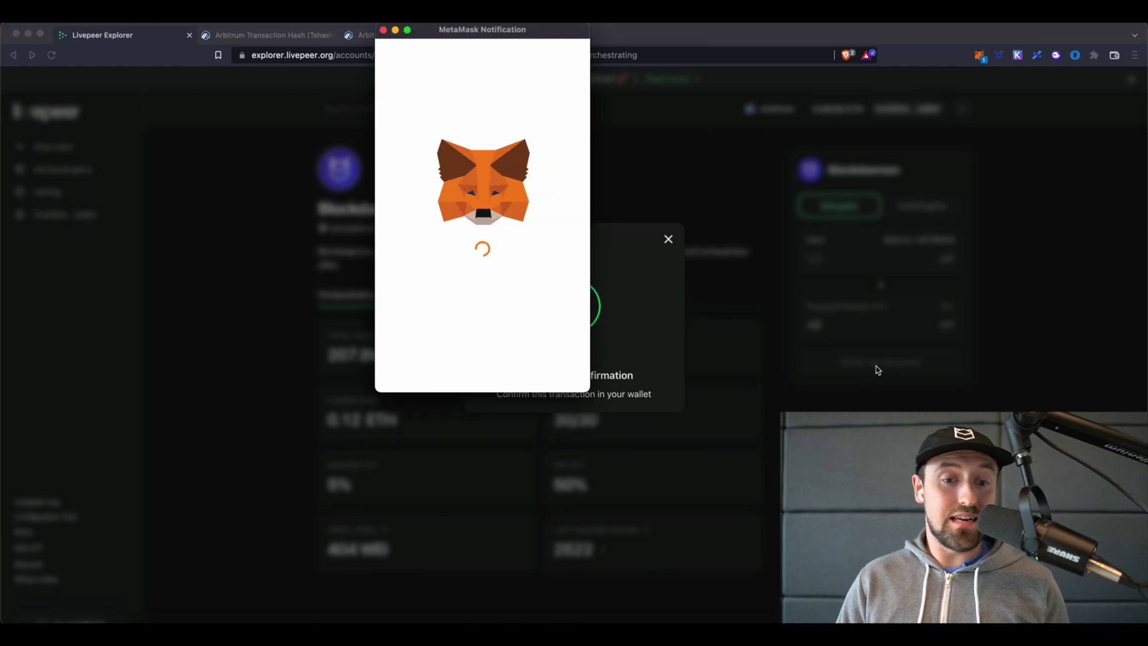
# - Review the 0.0010709 ETH fee total and confirm the delegation transaction in MetaMask
pyautogui.scroll(-3, 487, 244)
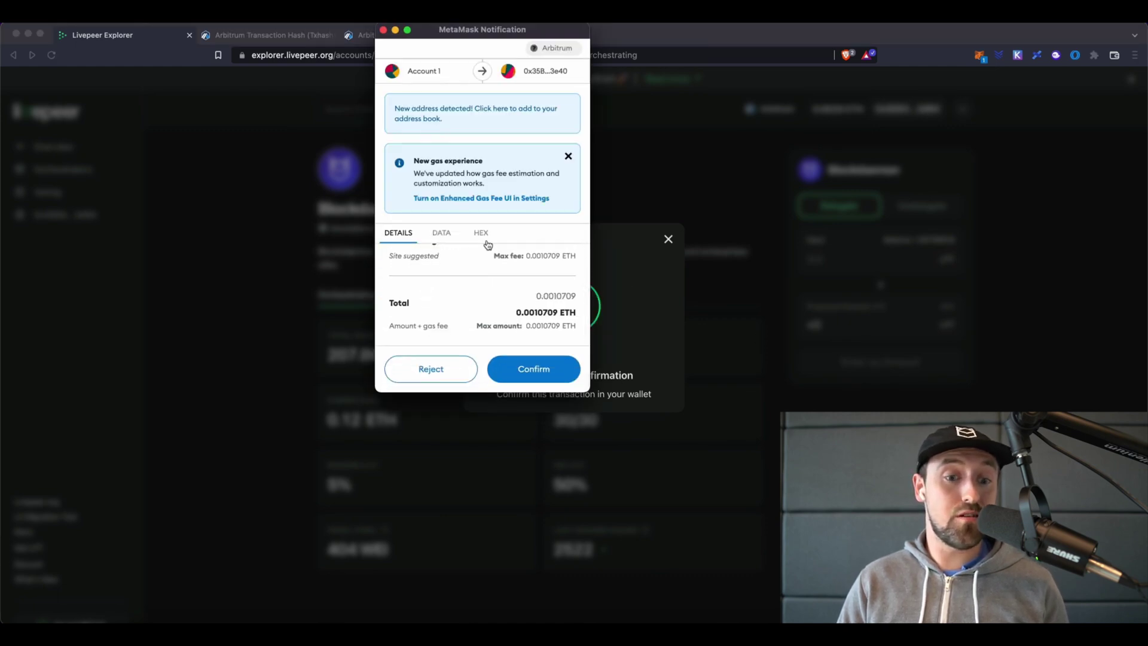
pyautogui.scroll(1, 479, 291)
pyautogui.scroll(-1, 479, 291)
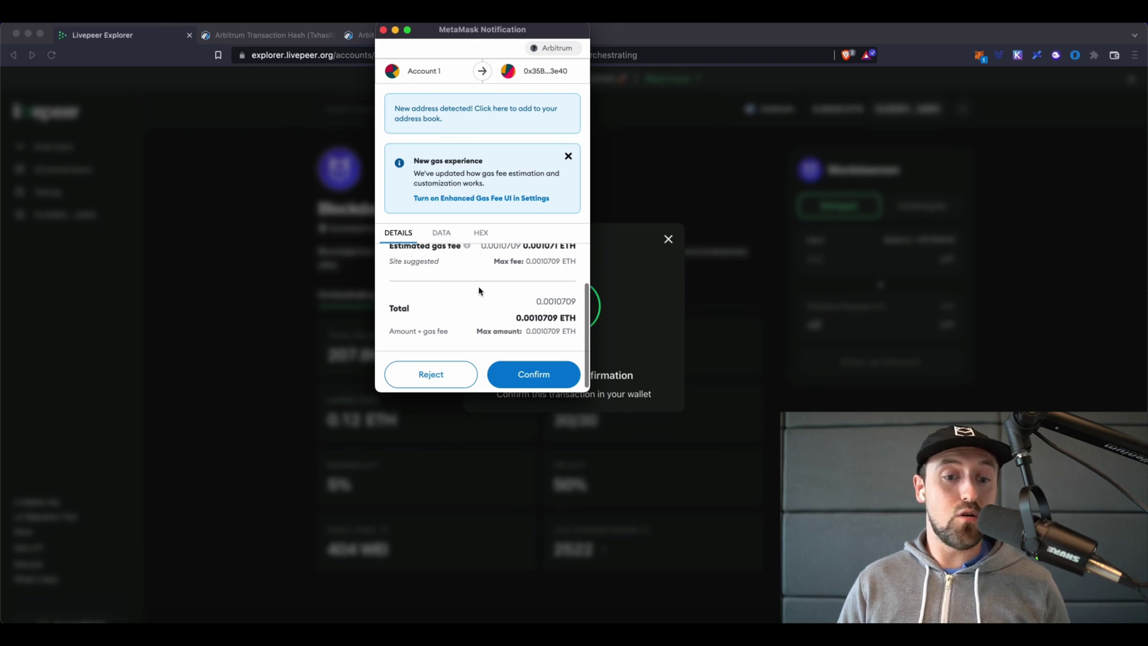
pyautogui.click(532, 374)
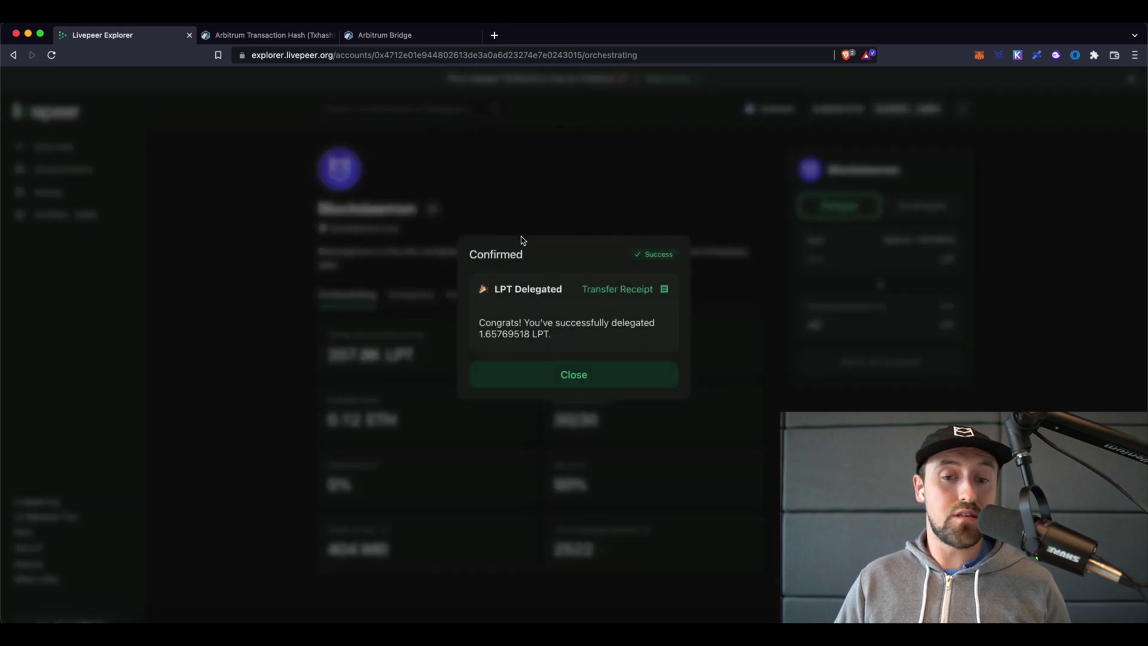
# - Open the delegation's Transfer Receipt in a new tab and close the Confirmed message
pyautogui.click(646, 288)
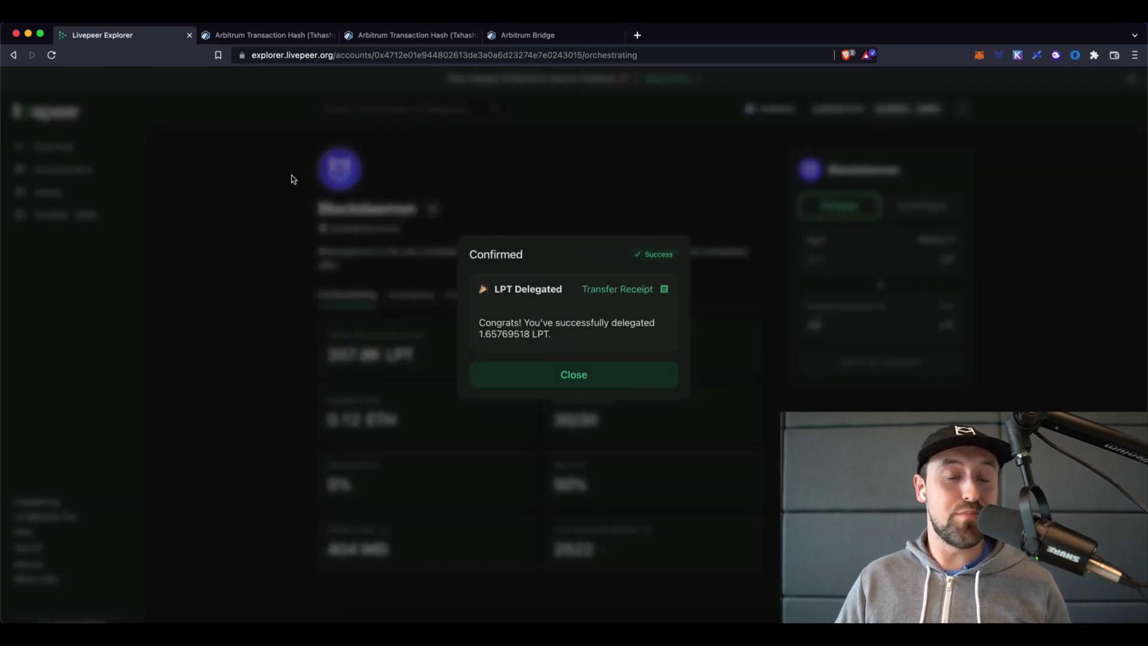
pyautogui.click(571, 376)
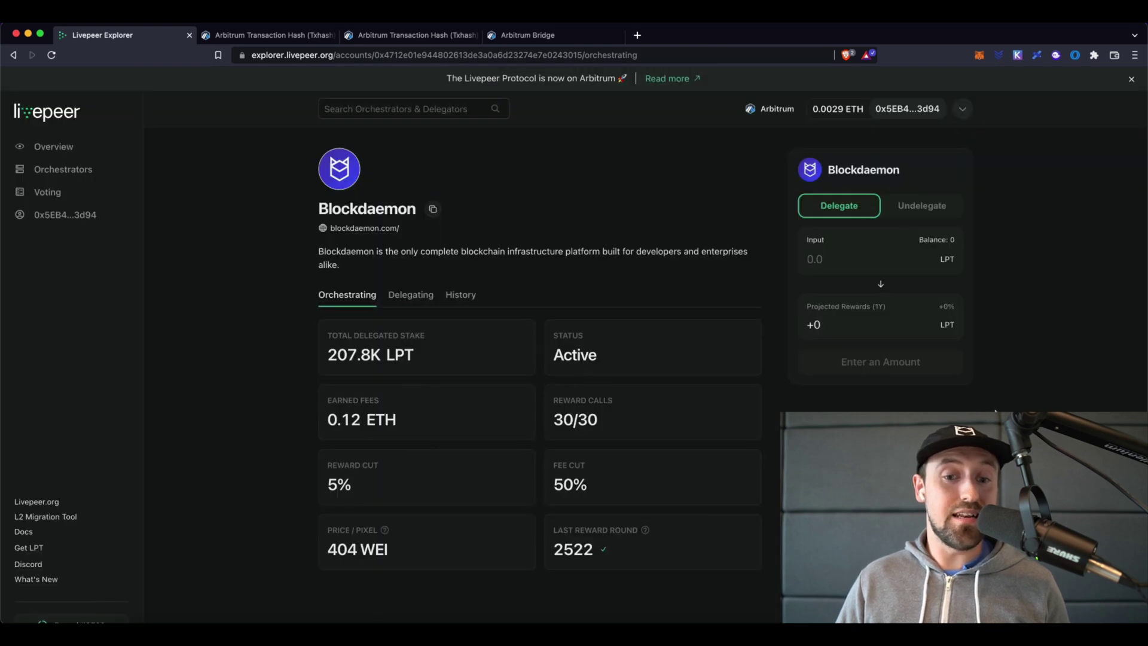